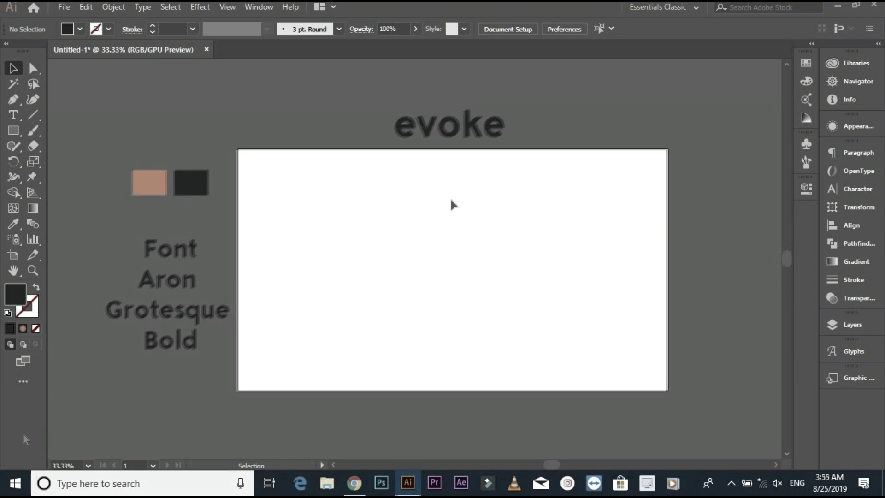
# Show the document grid over the artboard.
pyautogui.rightClick(452, 199)
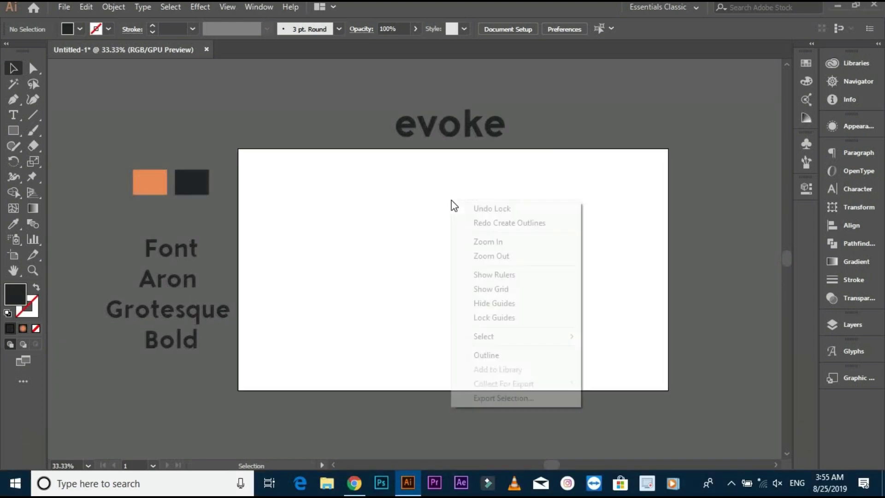
pyautogui.click(488, 290)
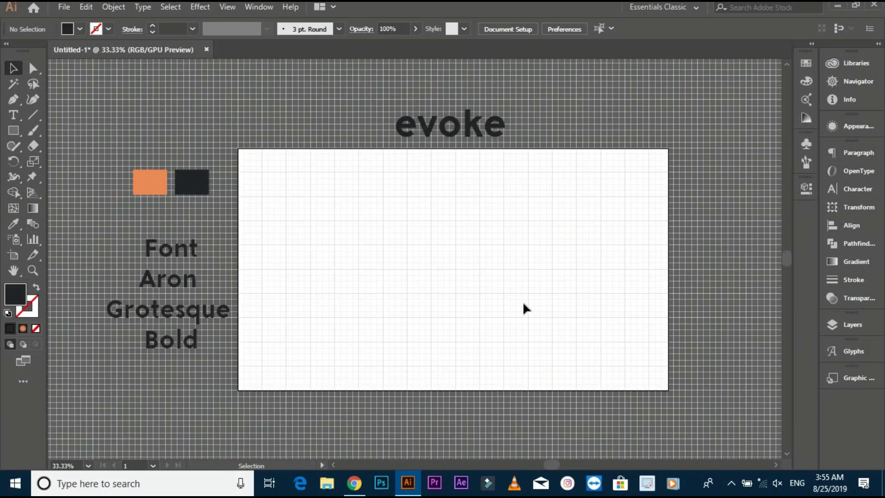
# Draw a dark filled circle about four major grid squares wide, centred on a grid intersection with the Ellipse tool.
pyautogui.scroll(1, 468, 275)
pyautogui.scroll(-1, 454, 282)
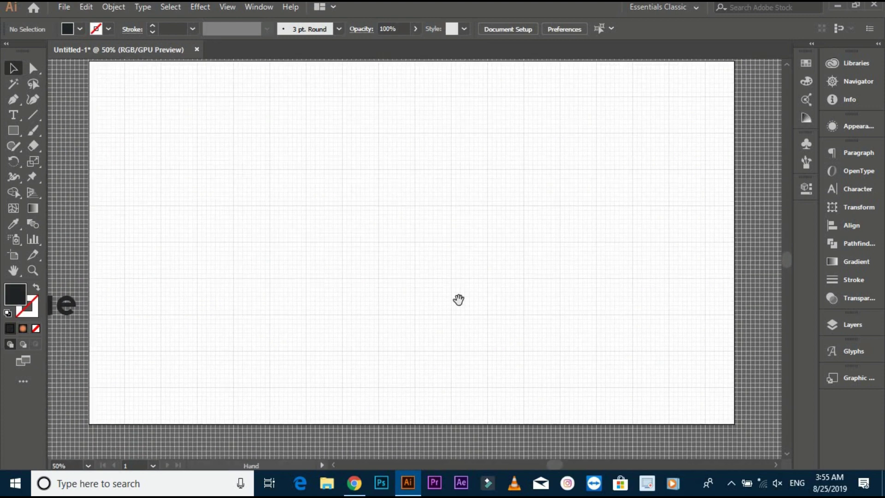
pyautogui.scroll(1, 458, 299)
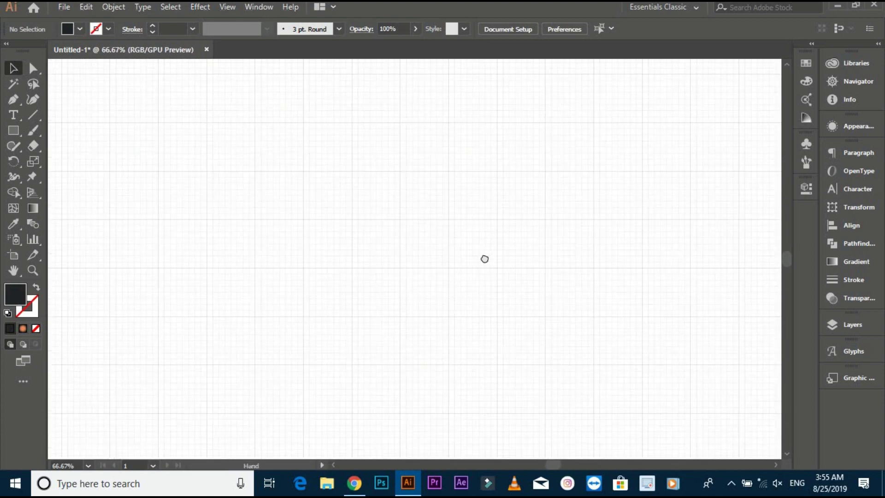
pyautogui.moveTo(484, 258); pyautogui.dragTo(438, 255)
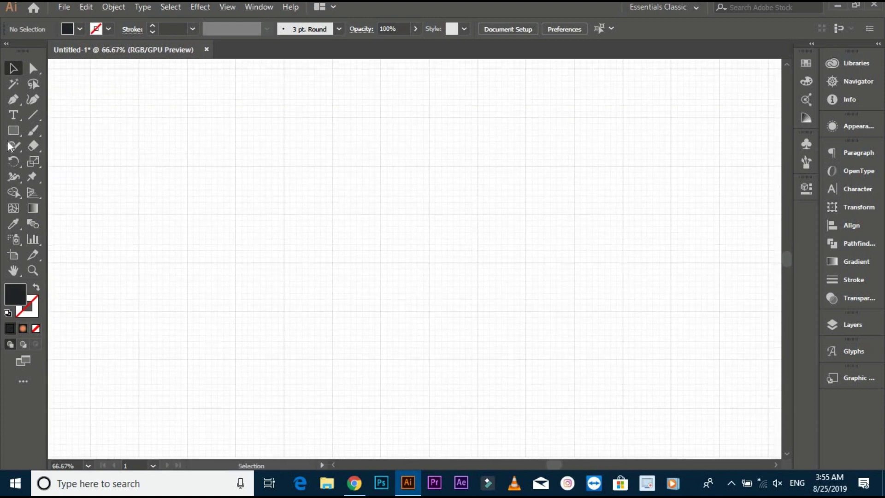
pyautogui.moveTo(14, 131); pyautogui.dragTo(59, 160)
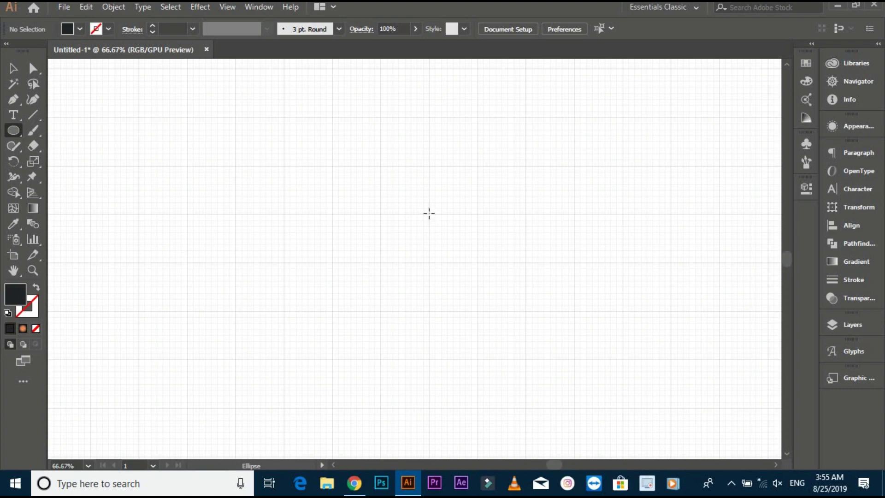
pyautogui.moveTo(428, 213)
pyautogui.mouseDown()
pyautogui.moveTo(466, 245)
pyautogui.moveTo(557, 278)
pyautogui.moveTo(525, 237)
pyautogui.moveTo(512, 237)
pyautogui.mouseUp()
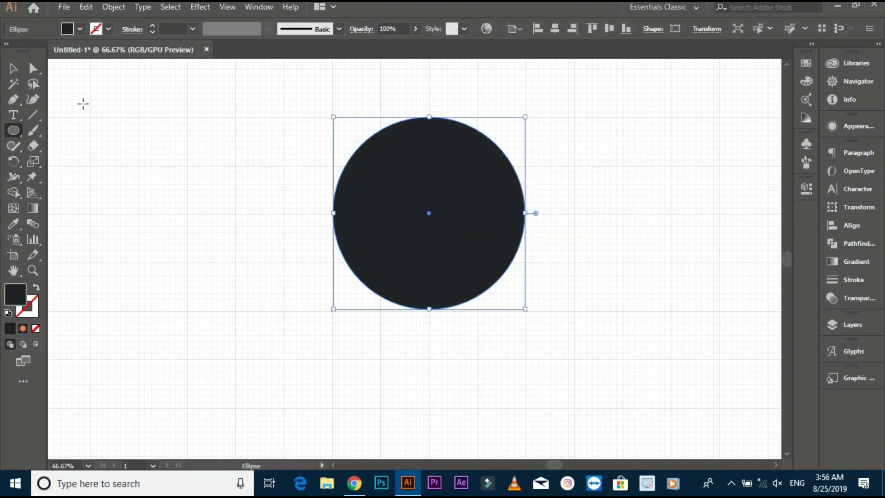
pyautogui.click(14, 69)
pyautogui.hotkey('ctrl', 'shift', 'a')
# Scale the circle proportionally about its centre so its diameter matches four major grid squares.
pyautogui.keyDown('alt'); pyautogui.scroll(1, 480, 242); pyautogui.keyUp('alt')
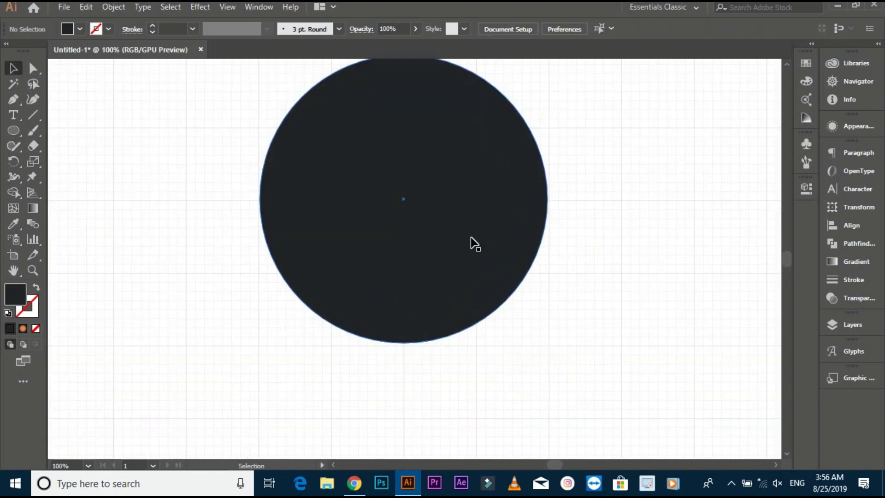
pyautogui.click(466, 238)
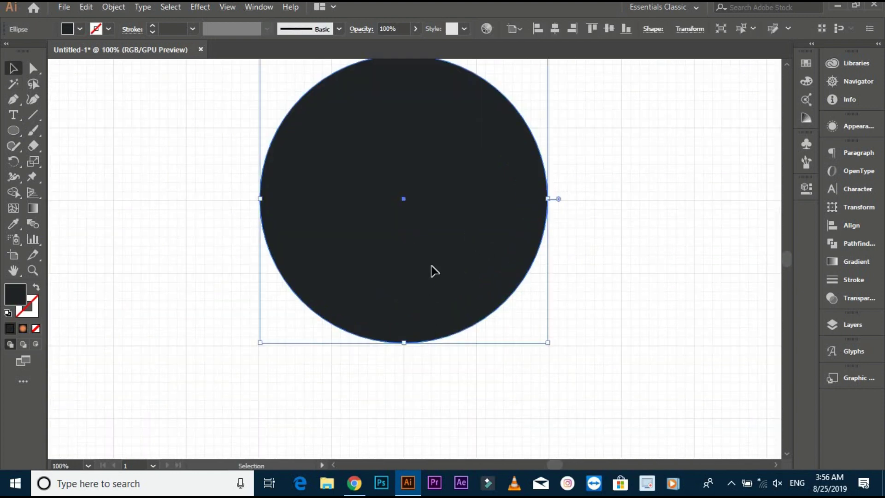
pyautogui.click(415, 353)
pyautogui.keyDown('alt'); pyautogui.scroll(4, 414, 353); pyautogui.keyUp('alt')
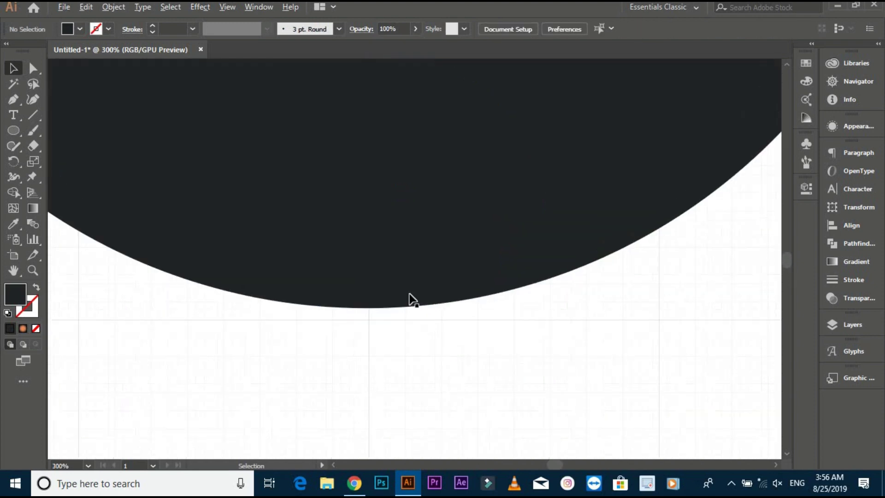
pyautogui.click(402, 264)
pyautogui.keyDown('alt'); pyautogui.scroll(-2, 416, 271); pyautogui.keyUp('alt')
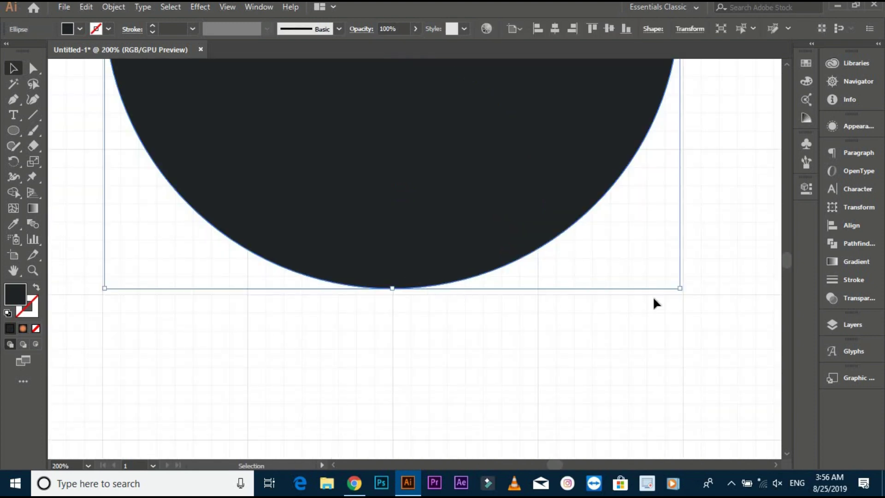
pyautogui.moveTo(680, 288); pyautogui.dragTo(687, 292)
pyautogui.click(636, 329)
pyautogui.moveTo(594, 197); pyautogui.dragTo(492, 269)
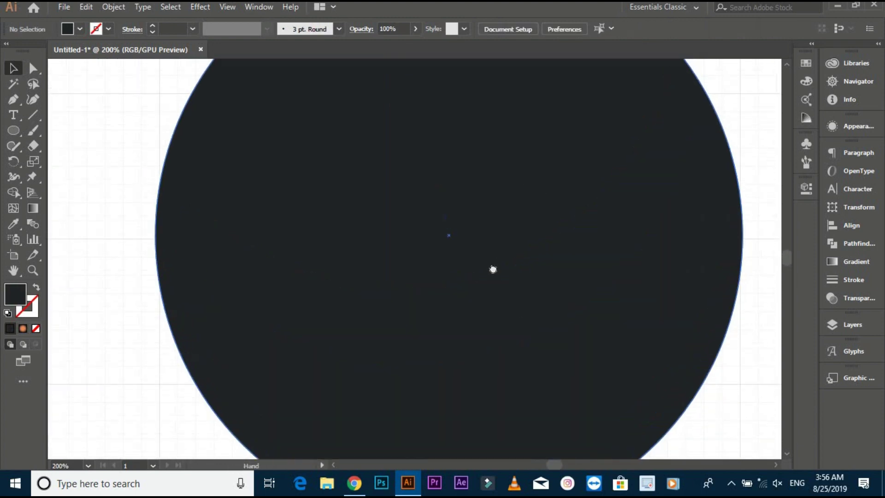
pyautogui.keyDown('alt'); pyautogui.scroll(-1, 496, 274); pyautogui.keyUp('alt')
pyautogui.keyDown('alt'); pyautogui.scroll(-1, 516, 325); pyautogui.keyUp('alt')
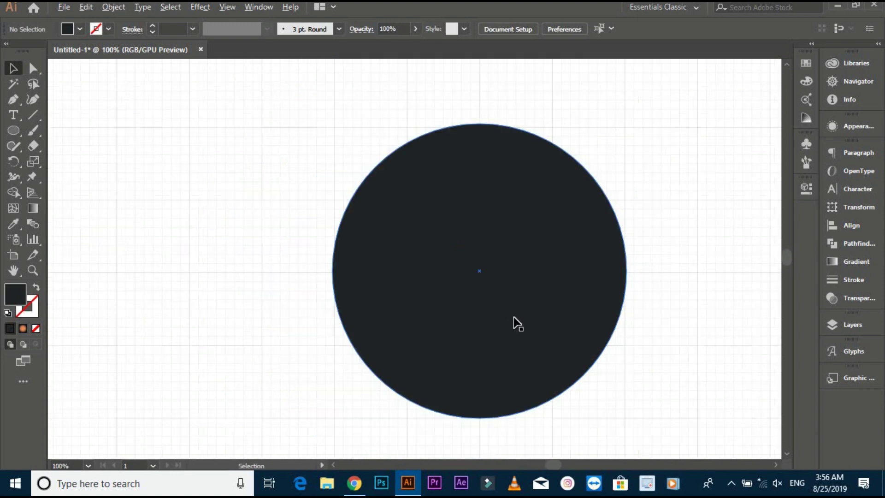
pyautogui.moveTo(517, 322); pyautogui.dragTo(497, 310)
pyautogui.click(497, 310)
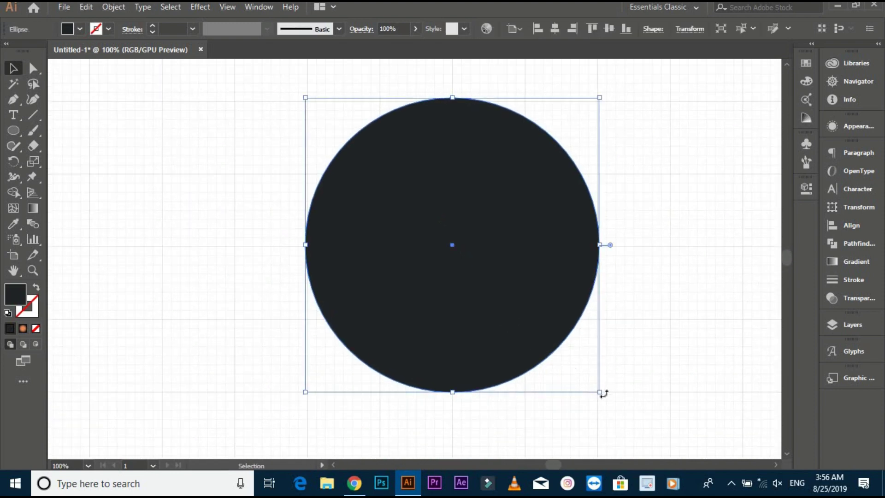
pyautogui.moveTo(599, 392); pyautogui.dragTo(597, 390)
pyautogui.click(636, 348)
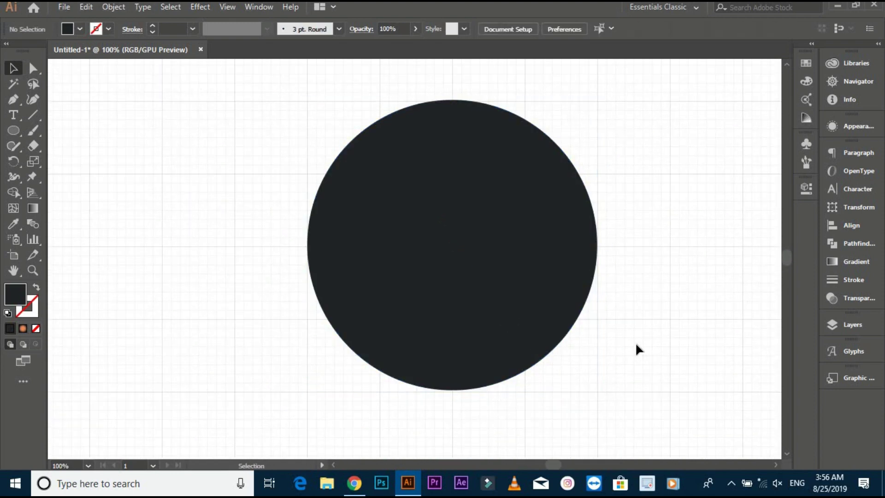
# Shift the circle slightly down so its upper edge meets the horizontal grid line.
pyautogui.scroll(2, 462, 258)
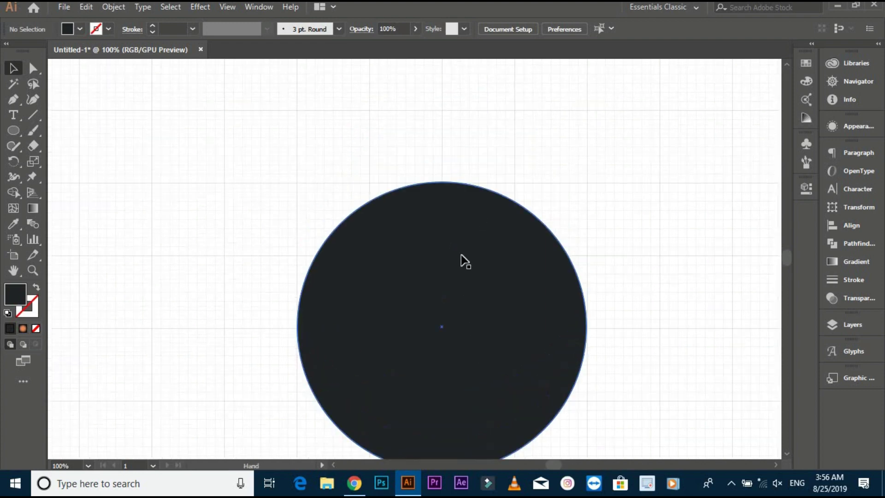
pyautogui.keyDown('alt'); pyautogui.scroll(2, 411, 198); pyautogui.keyUp('alt')
pyautogui.keyDown('alt'); pyautogui.scroll(2, 467, 178); pyautogui.keyUp('alt')
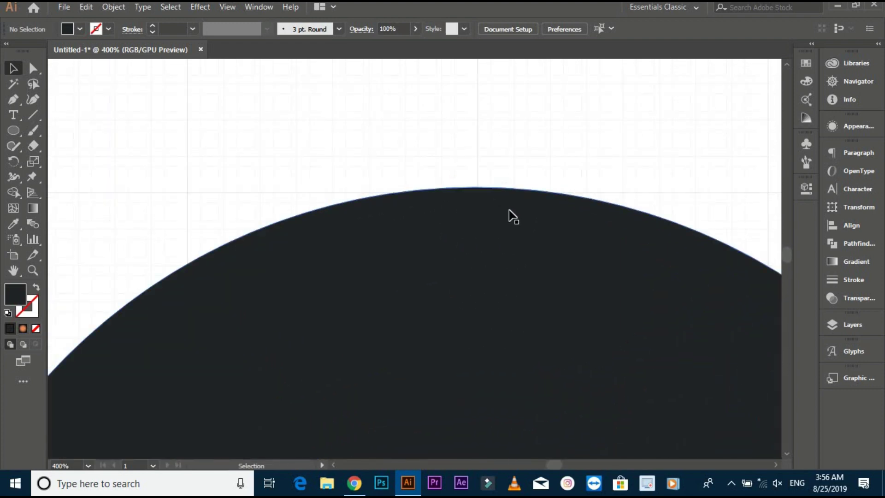
pyautogui.click(509, 226)
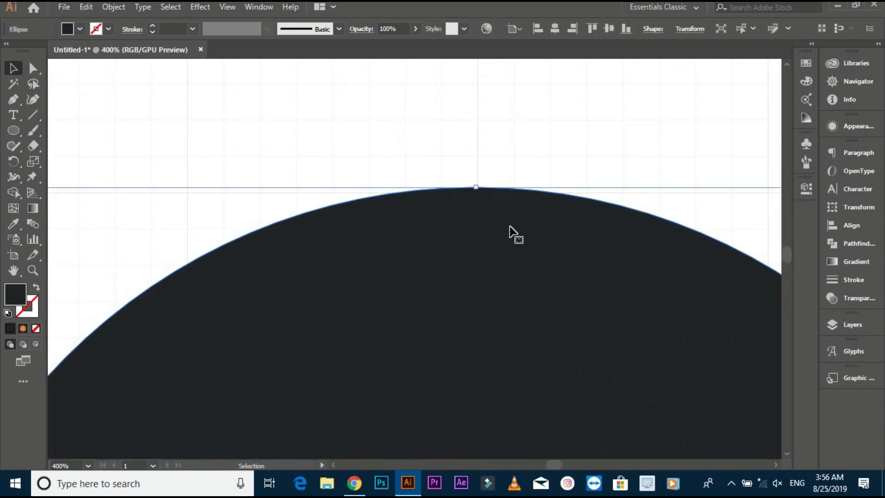
pyautogui.moveTo(509, 226); pyautogui.dragTo(509, 230)
pyautogui.click(513, 166)
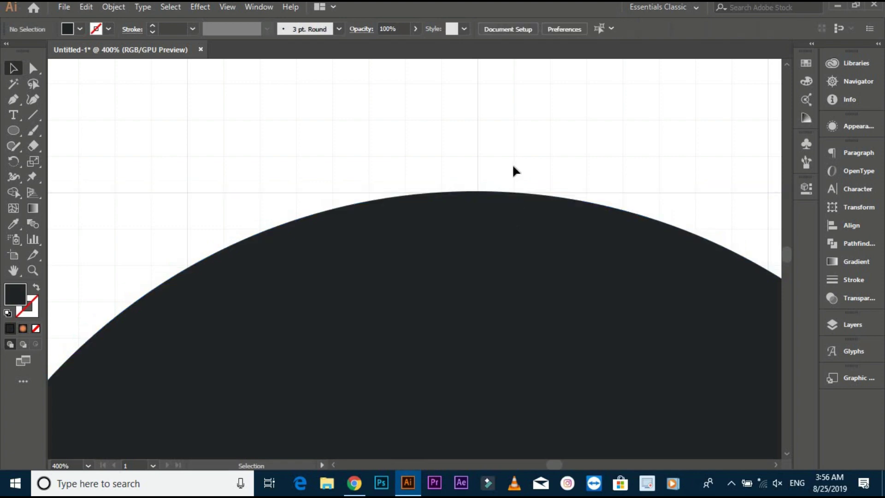
# Draw a small dark rectangle, about one major grid square wide and half as tall, on the empty area left of the circle.
pyautogui.keyDown('alt'); pyautogui.scroll(-2, 512, 164); pyautogui.keyUp('alt')
pyautogui.moveTo(514, 328); pyautogui.dragTo(489, 172)
pyautogui.moveTo(506, 456); pyautogui.dragTo(461, 413)
pyautogui.keyDown('alt'); pyautogui.scroll(-2, 494, 341); pyautogui.keyUp('alt')
pyautogui.keyDown('alt'); pyautogui.scroll(-1, 460, 414); pyautogui.keyUp('alt')
pyautogui.scroll(-2, 461, 413)
pyautogui.scroll(1, 456, 410)
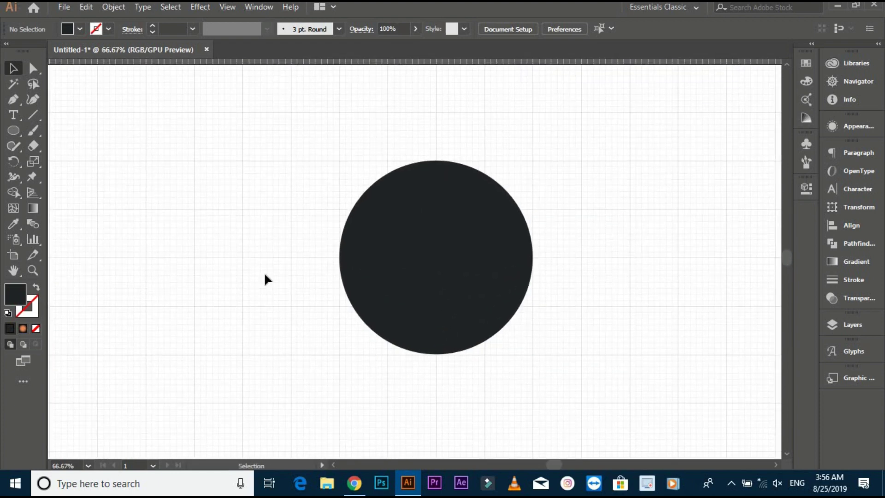
pyautogui.moveTo(16, 129); pyautogui.dragTo(39, 131)
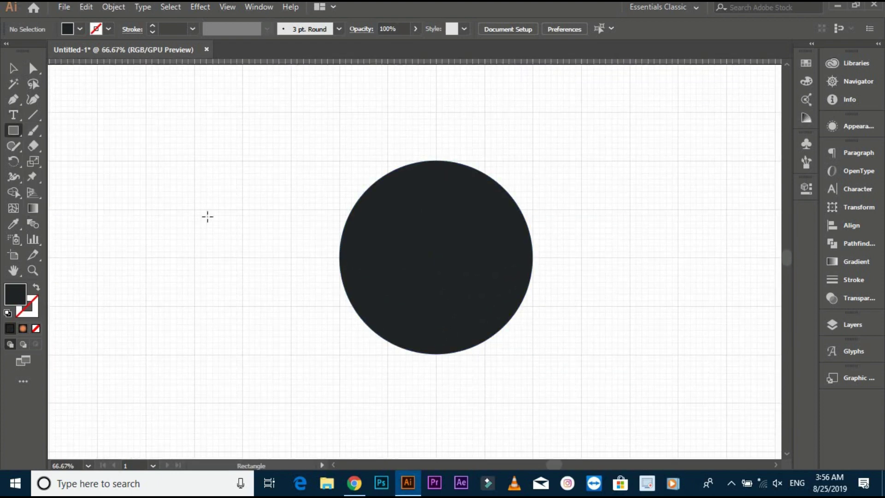
pyautogui.keyDown('alt'); pyautogui.scroll(1, 276, 217); pyautogui.keyUp('alt')
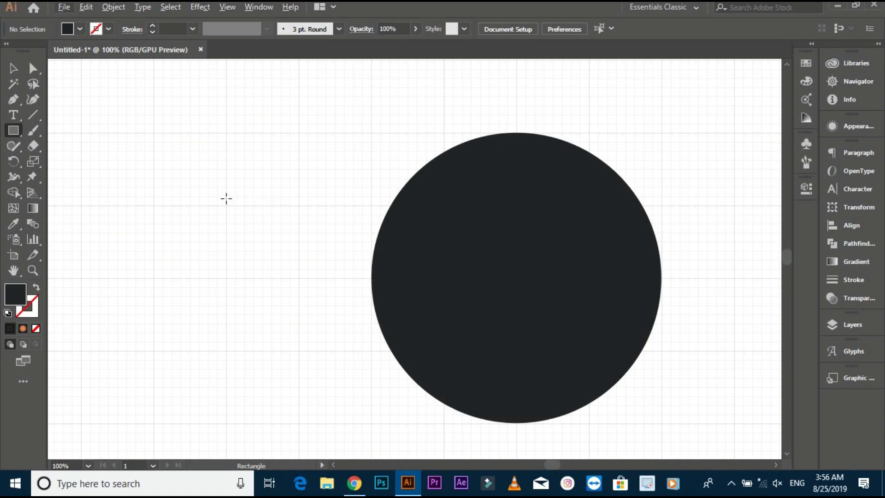
pyautogui.moveTo(226, 189); pyautogui.dragTo(300, 224)
# Swap the small rectangle's fill and stroke so it has only a dark outline.
pyautogui.keyDown('alt'); pyautogui.scroll(2, 257, 202); pyautogui.keyUp('alt')
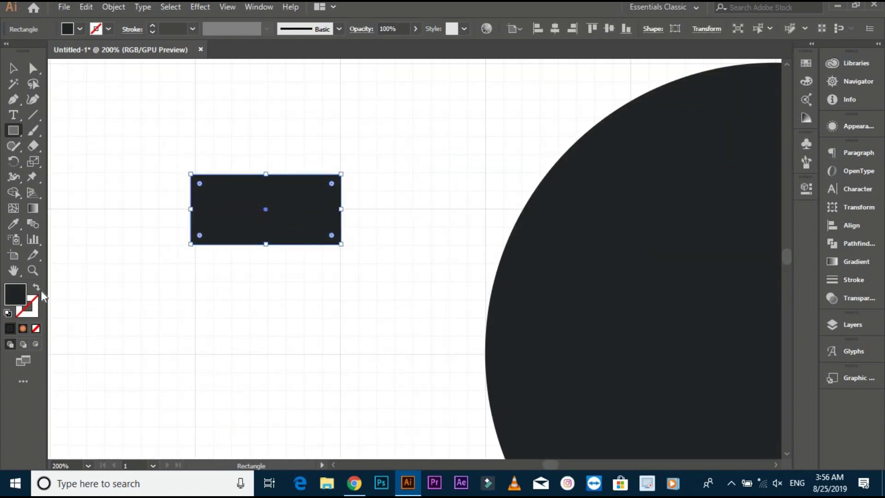
pyautogui.click(36, 287)
pyautogui.click(12, 68)
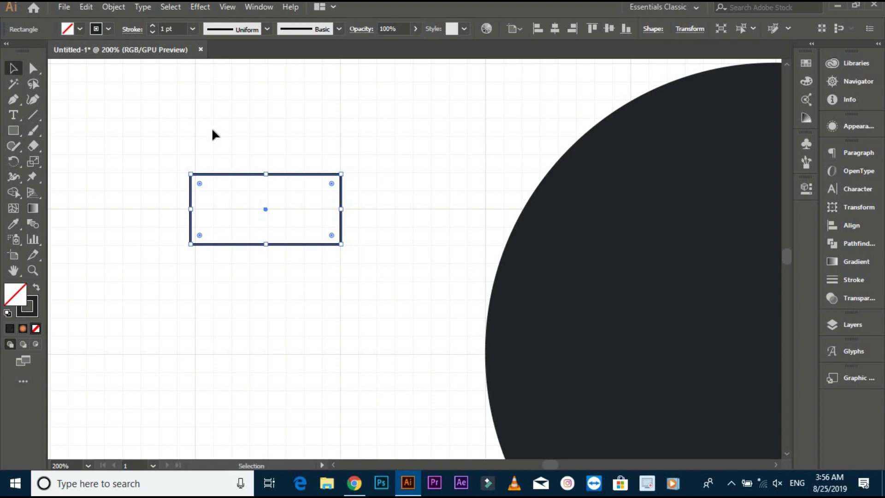
pyautogui.click(264, 239)
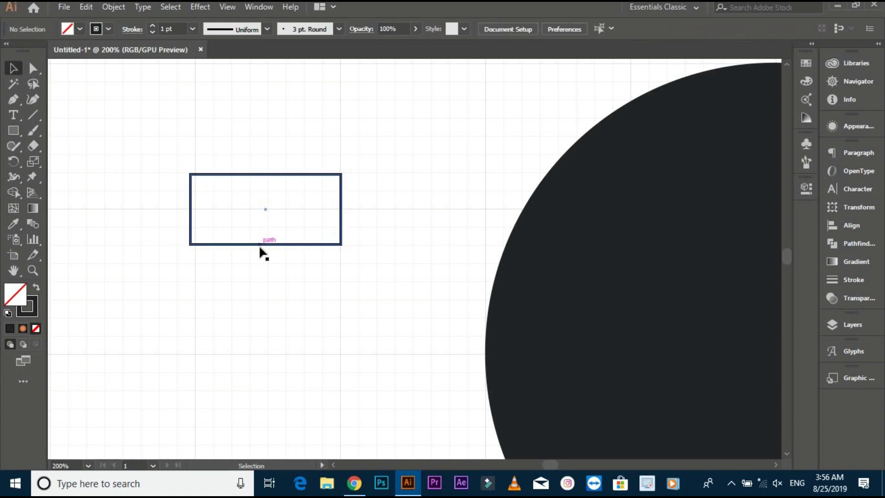
# Resize the outlined rectangle to the grid lines, making it eight grid subdivisions wide and six tall.
pyautogui.click(258, 249)
pyautogui.scroll(2, 187, 213)
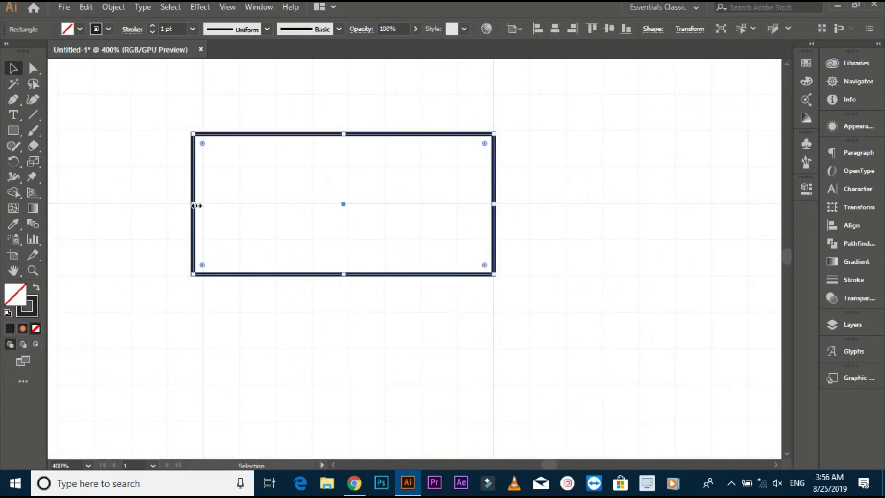
pyautogui.moveTo(195, 206); pyautogui.dragTo(203, 206)
pyautogui.click(538, 199)
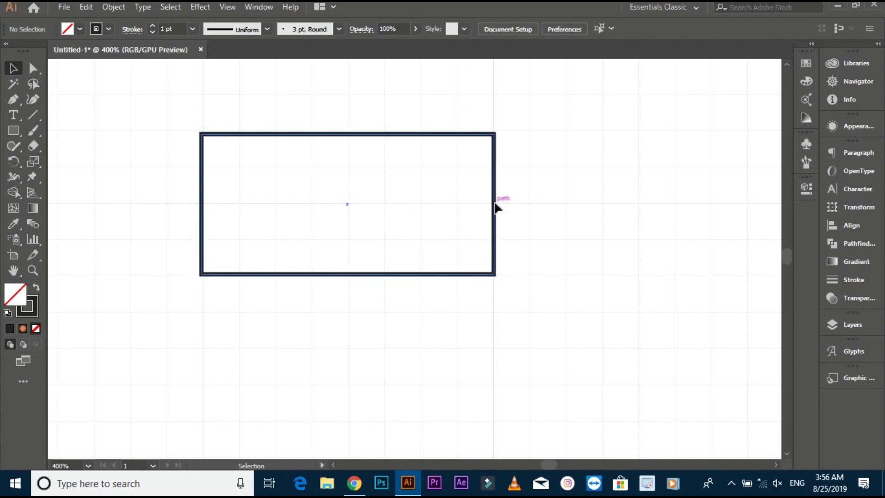
pyautogui.click(495, 204)
pyautogui.moveTo(349, 134); pyautogui.dragTo(353, 95)
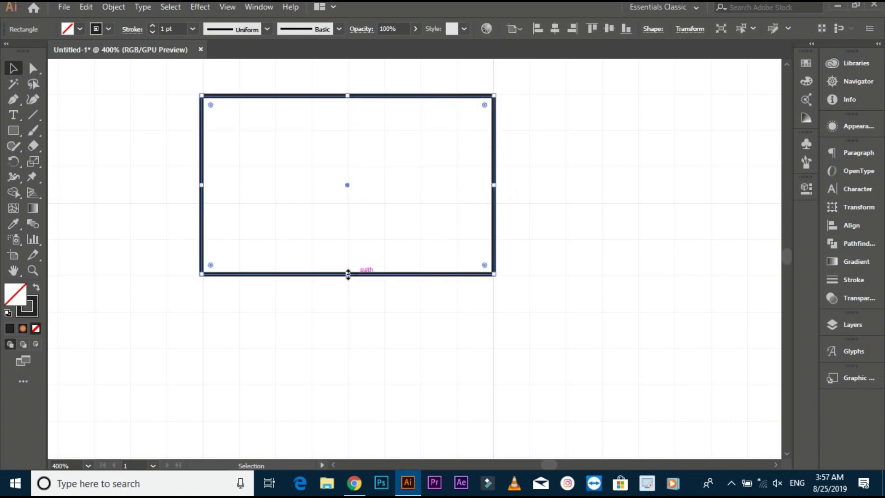
pyautogui.moveTo(347, 272); pyautogui.dragTo(364, 305)
pyautogui.click(592, 236)
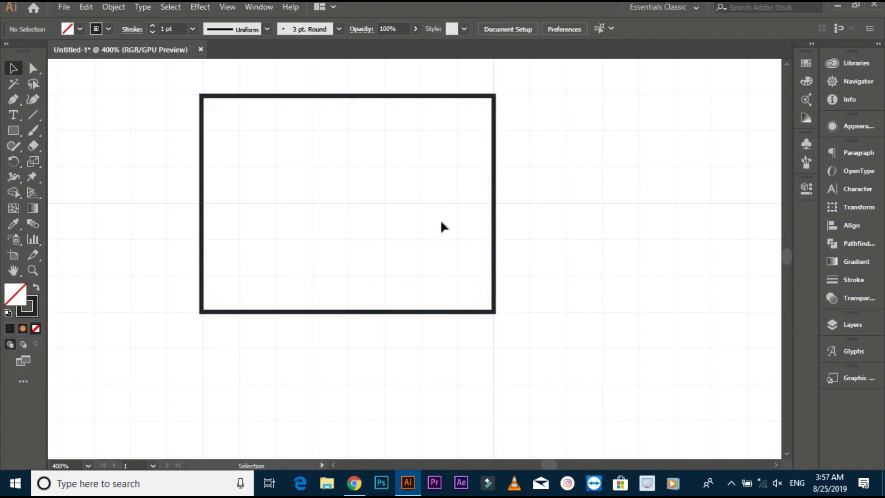
# Swap the rectangle's stroke and fill back so it is solid dark with no outline.
pyautogui.scroll(-2, 393, 154)
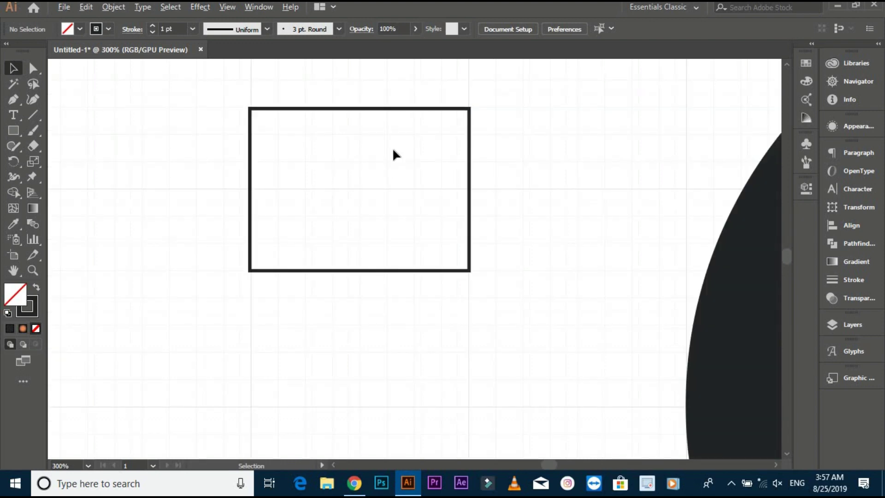
pyautogui.click(349, 167)
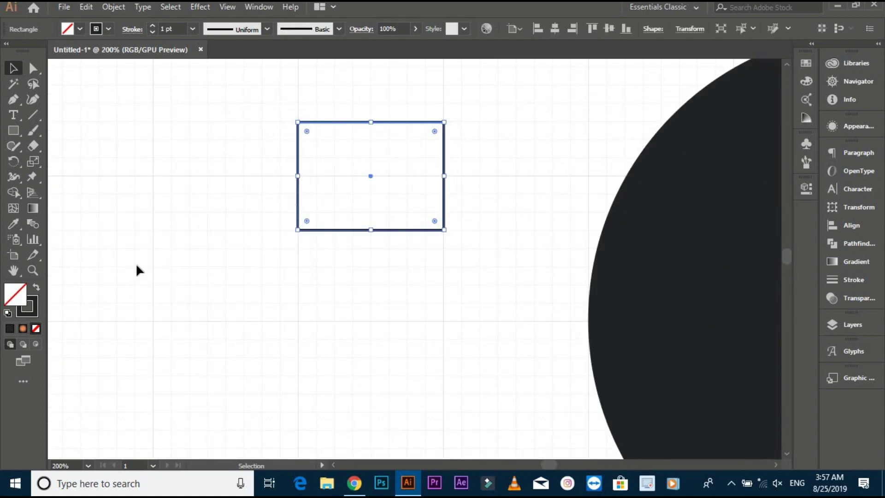
pyautogui.click(36, 287)
pyautogui.click(291, 277)
# Place the rectangle across the circle's centre and widen it into a horizontal bar extending past both sides of the circle.
pyautogui.scroll(-2, 314, 290)
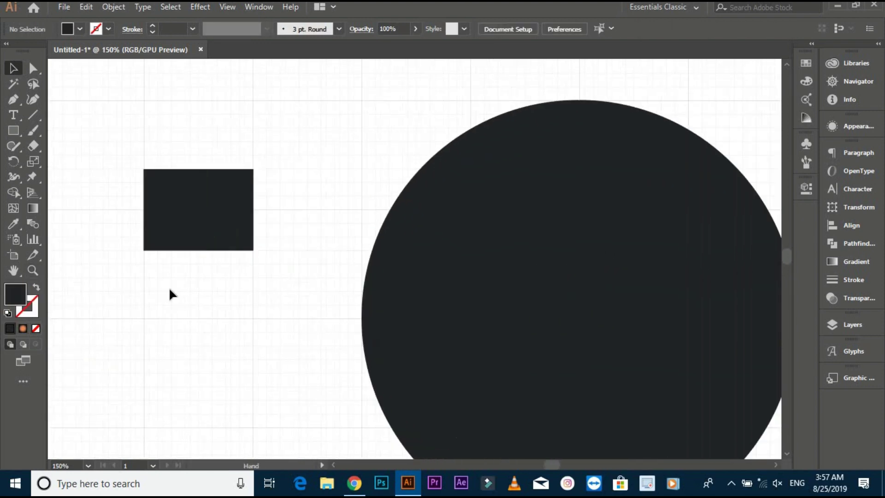
pyautogui.scroll(-3, 190, 331)
pyautogui.moveTo(200, 176); pyautogui.dragTo(637, 266)
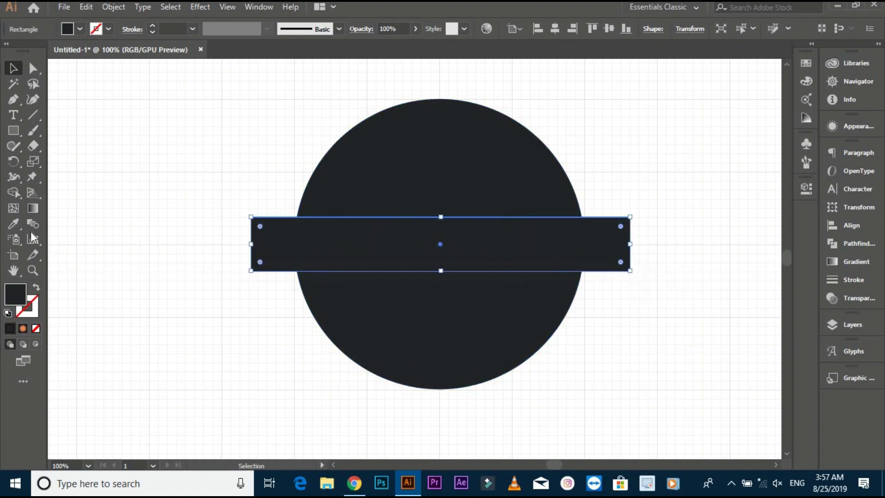
# Fill the horizontal bar with white sampled from the blank artboard using the Eyedropper, then deselect it.
pyautogui.click(17, 225)
pyautogui.click(116, 192)
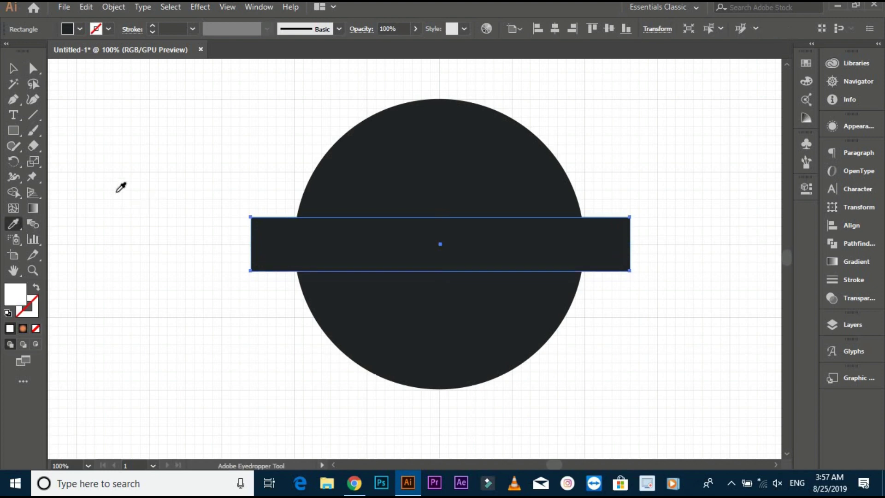
pyautogui.click(13, 68)
pyautogui.click(240, 198)
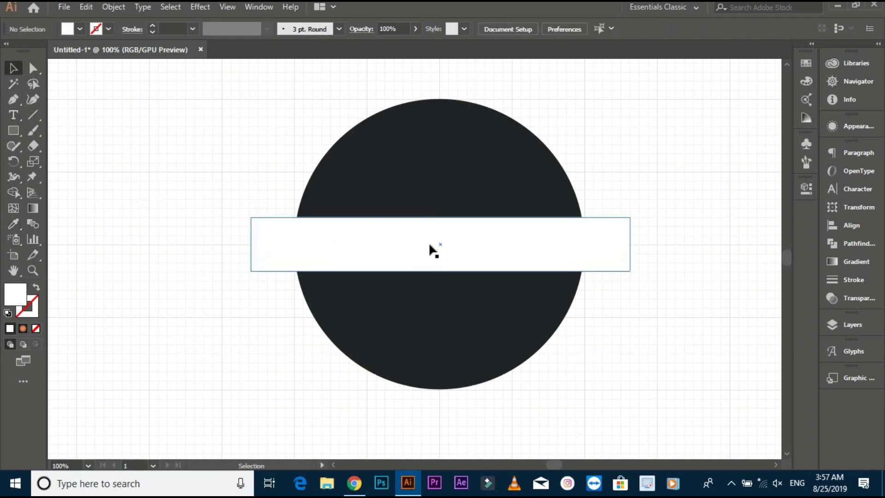
# Duplicate the white bar straight up across the circle's upper part, leaving a gap of two grid subdivisions between the bars.
pyautogui.moveTo(431, 235); pyautogui.dragTo(428, 174)
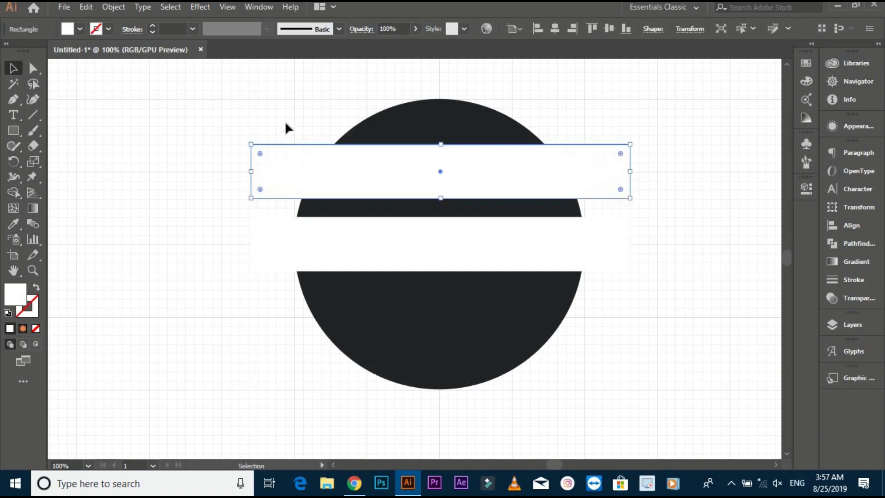
pyautogui.click(284, 122)
pyautogui.click(266, 159)
pyautogui.scroll(1, 267, 159)
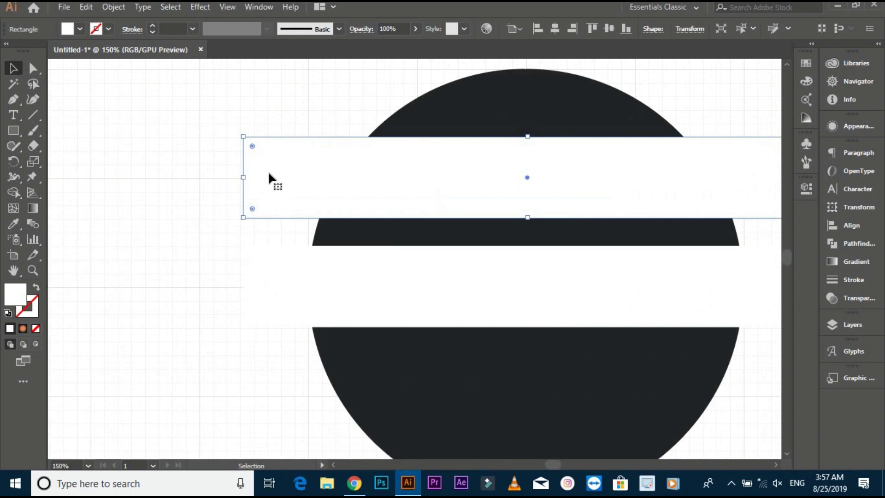
pyautogui.scroll(1, 223, 187)
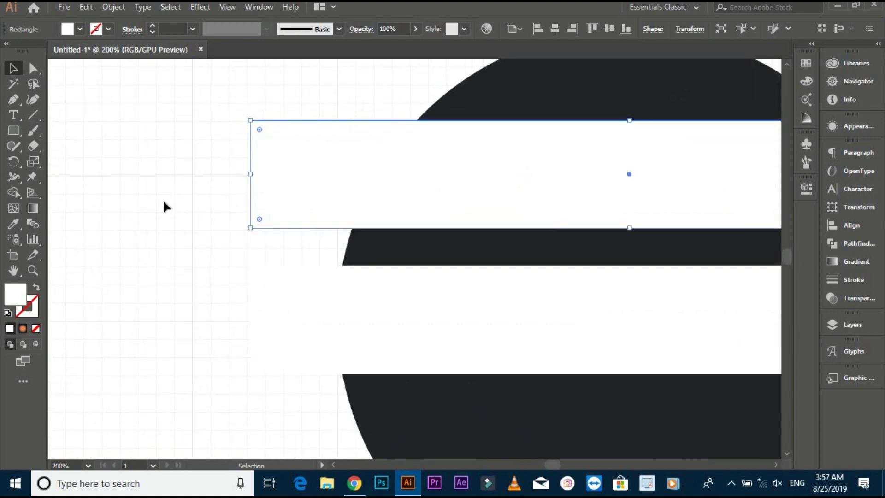
# Temporarily swap the upper bar's fill and stroke to view it as an outline, and swap them back to white fill.
pyautogui.click(36, 289)
pyautogui.click(284, 208)
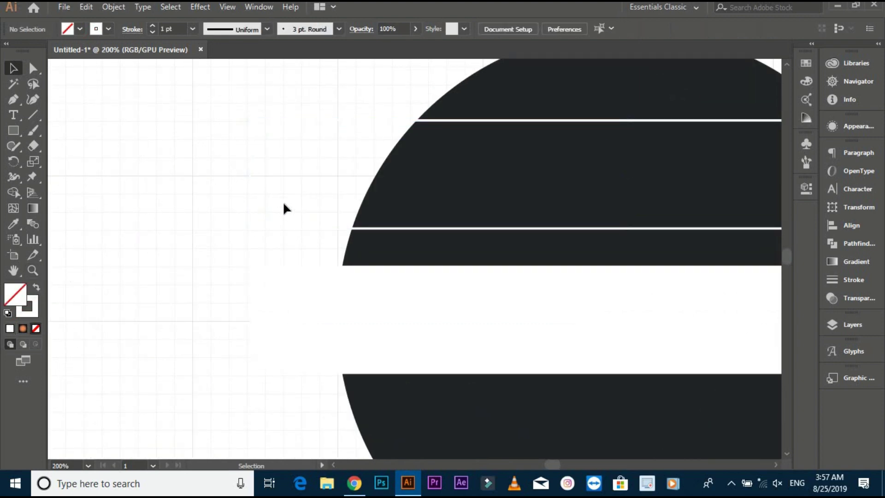
pyautogui.click(308, 228)
pyautogui.click(244, 241)
pyautogui.click(325, 228)
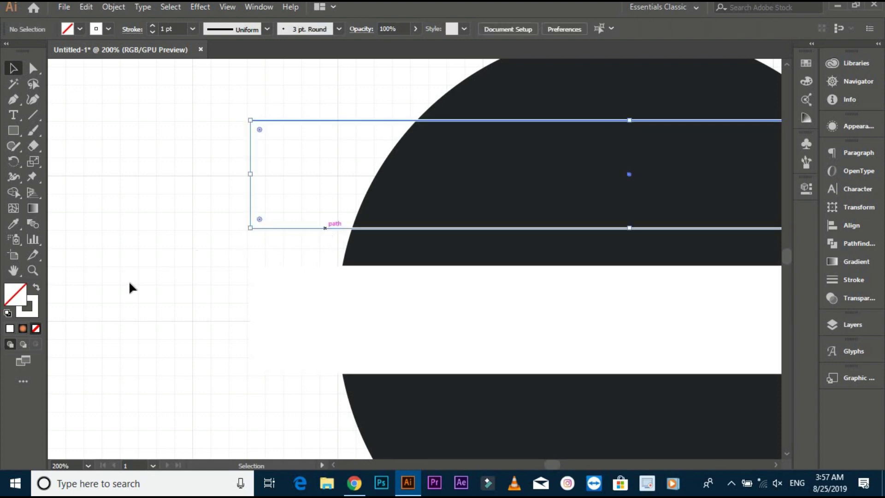
pyautogui.hotkey('shift', 'x')
pyautogui.click(170, 231)
pyautogui.scroll(-3, 170, 231)
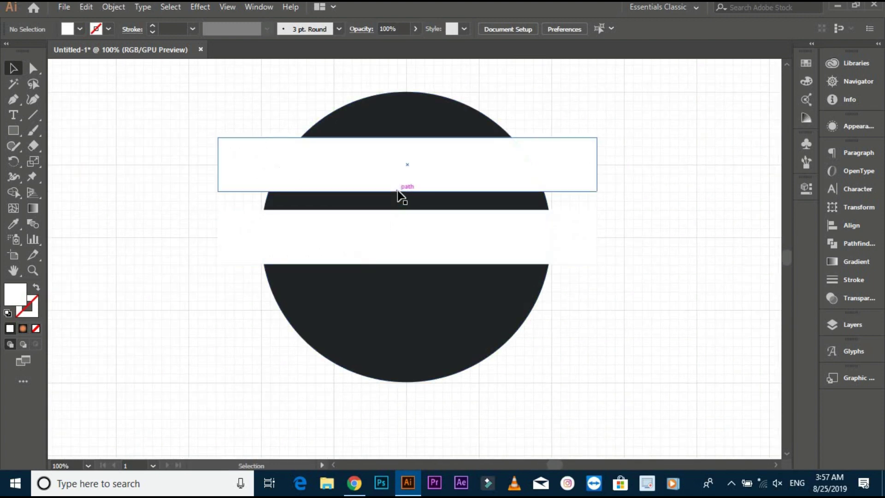
# Duplicate the white bar down across the circle's lower part and align it to the grid two subdivisions below the middle bar.
pyautogui.moveTo(393, 180); pyautogui.dragTo(388, 332)
pyautogui.scroll(1, 211, 334)
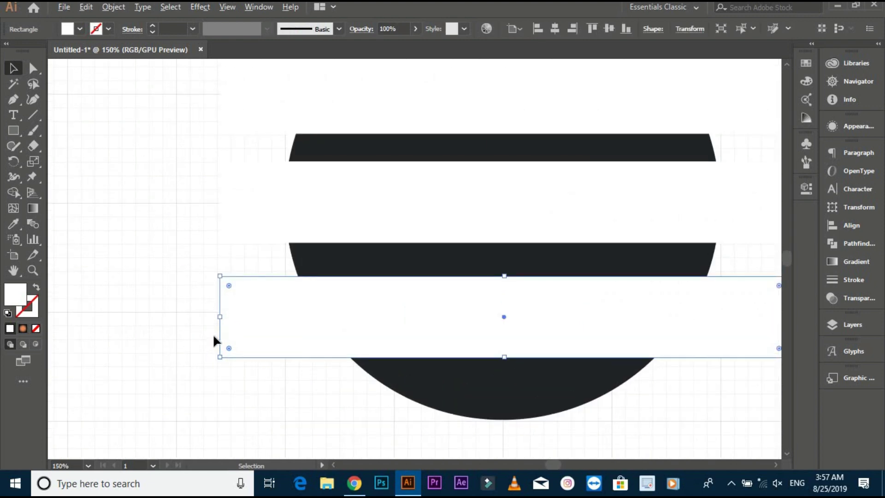
pyautogui.scroll(2, 213, 333)
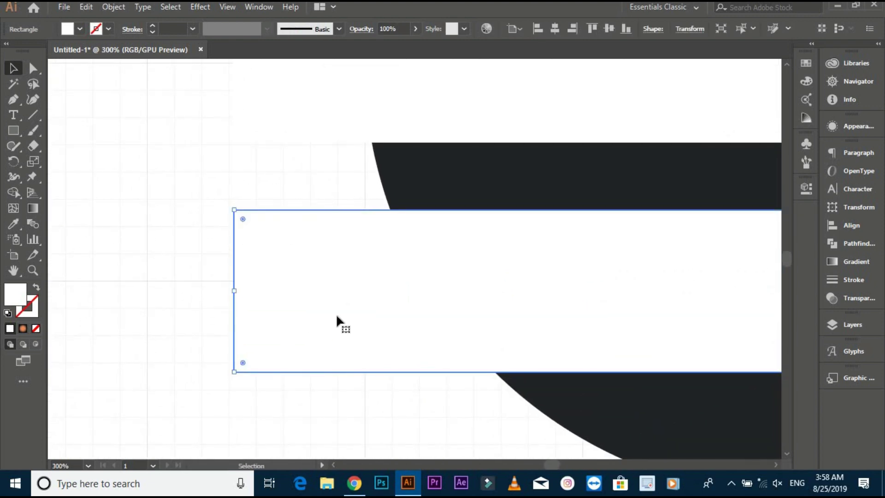
pyautogui.moveTo(337, 311); pyautogui.dragTo(337, 307)
pyautogui.click(203, 311)
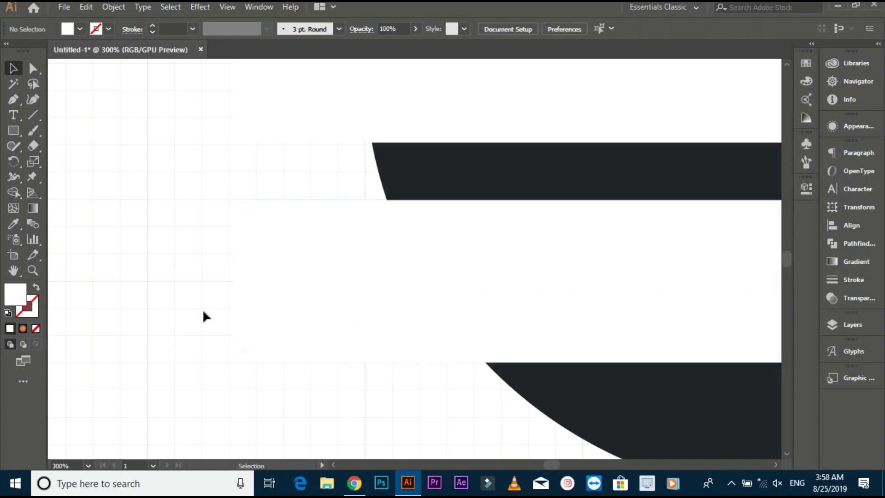
pyautogui.scroll(-3, 202, 309)
pyautogui.moveTo(226, 350); pyautogui.dragTo(227, 353)
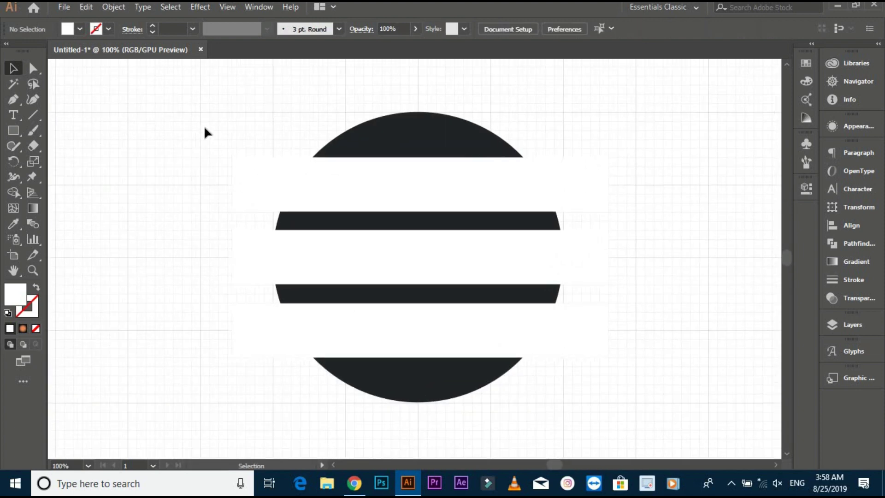
# Shorten the middle white bar from its right end so it stops at the circle's centre.
pyautogui.click(494, 253)
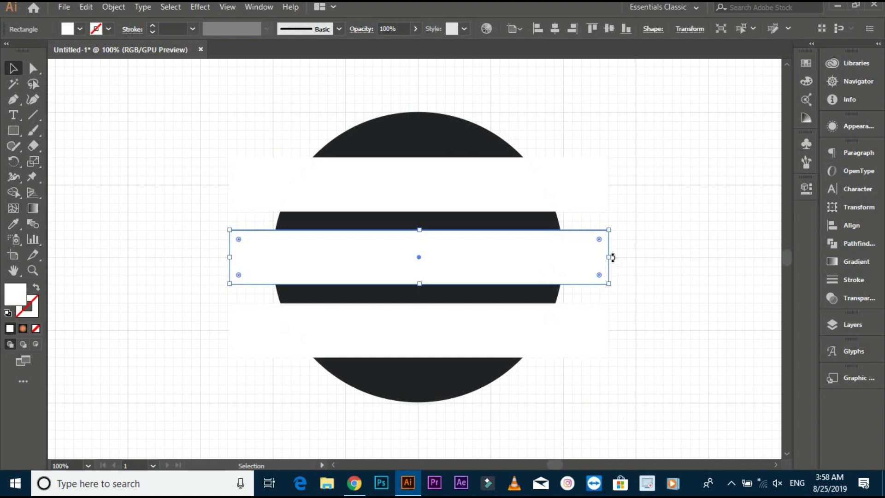
pyautogui.moveTo(609, 256); pyautogui.dragTo(422, 270)
pyautogui.moveTo(609, 241); pyautogui.dragTo(594, 233)
pyautogui.click(594, 233)
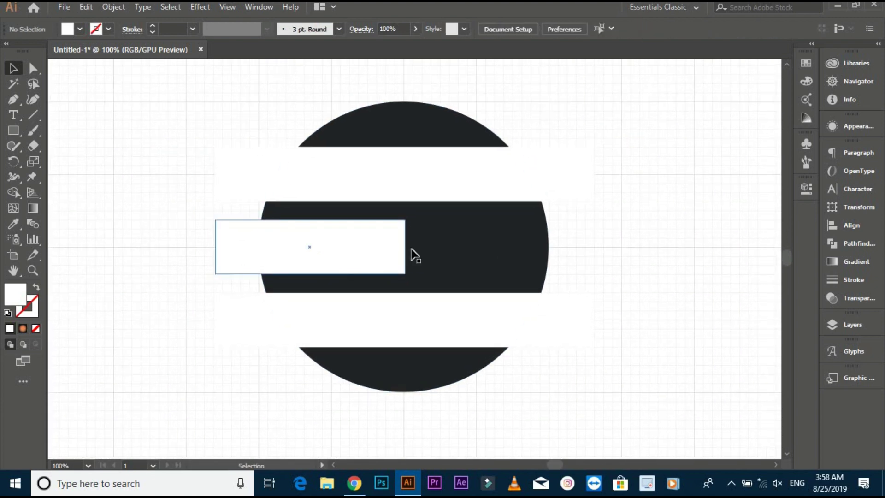
# Fully round the two right corners of the middle bar with a 26.76 px corner radius, using Direct Selection.
pyautogui.click(387, 247)
pyautogui.press('a')
pyautogui.moveTo(417, 214); pyautogui.dragTo(189, 237)
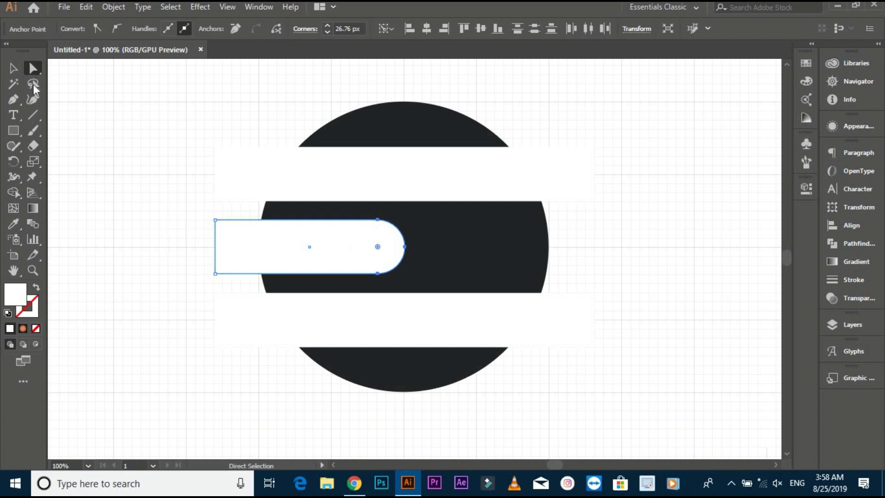
# Subtract the three white bars from the dark circle with the Pathfinder Minus Front operation, and deselect the result.
pyautogui.hotkey('ctrl', '-')
pyautogui.press('v')
pyautogui.click(217, 150)
pyautogui.moveTo(189, 146); pyautogui.dragTo(483, 328)
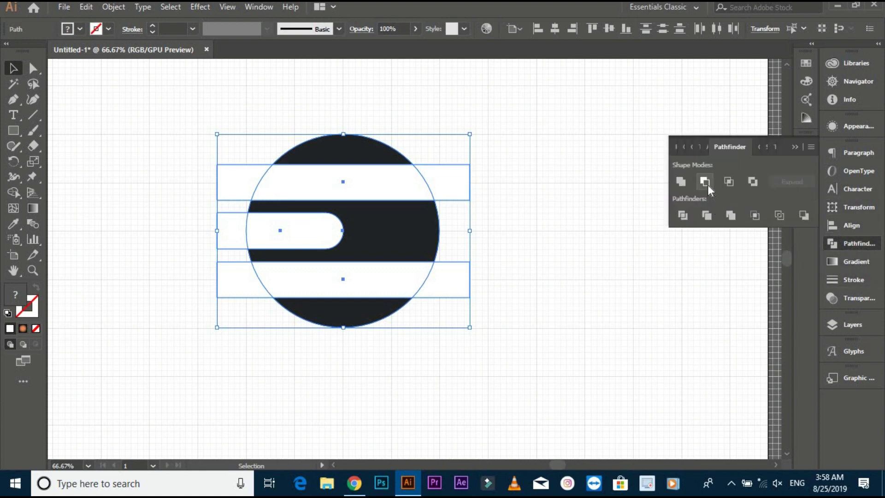
pyautogui.click(704, 181)
pyautogui.click(552, 213)
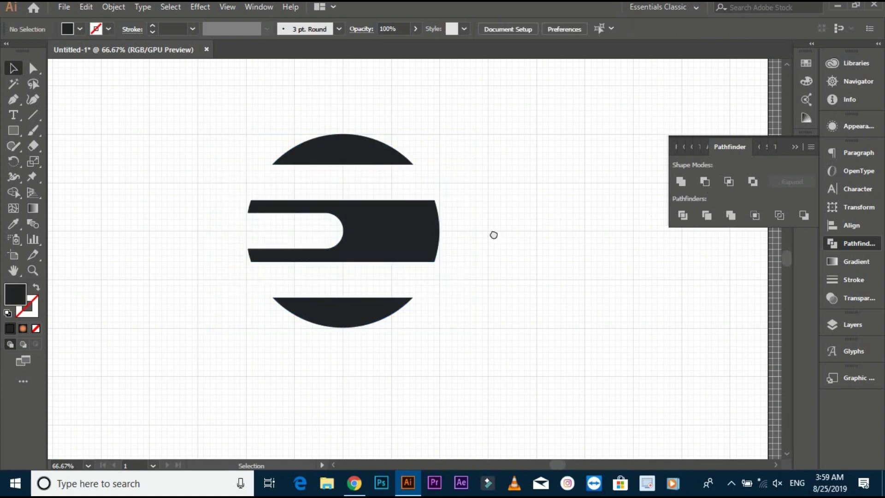
# Add the point text "evoke" in Aron Grotesque Bold beside the mark.
pyautogui.press('space')
pyautogui.moveTo(493, 235); pyautogui.dragTo(519, 235)
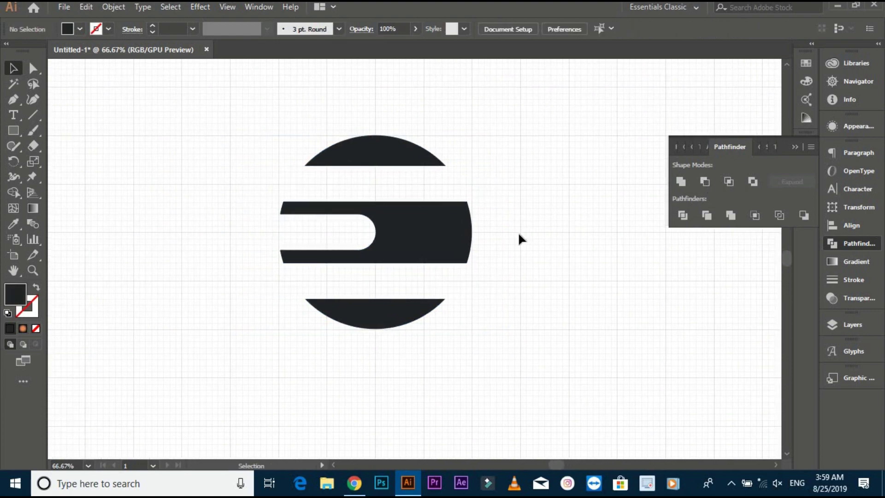
pyautogui.scroll(-1, 518, 232)
pyautogui.press('space')
pyautogui.moveTo(513, 266); pyautogui.dragTo(476, 266)
pyautogui.press('space')
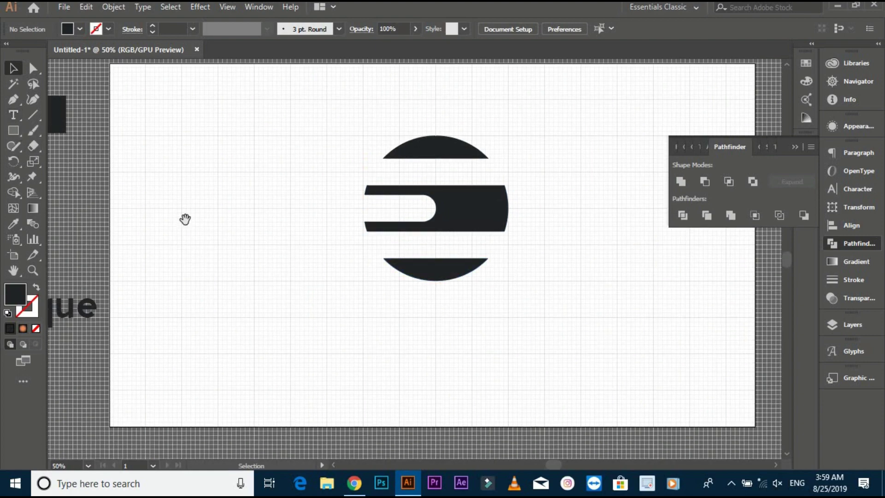
pyautogui.press('space')
pyautogui.moveTo(183, 219); pyautogui.dragTo(320, 211)
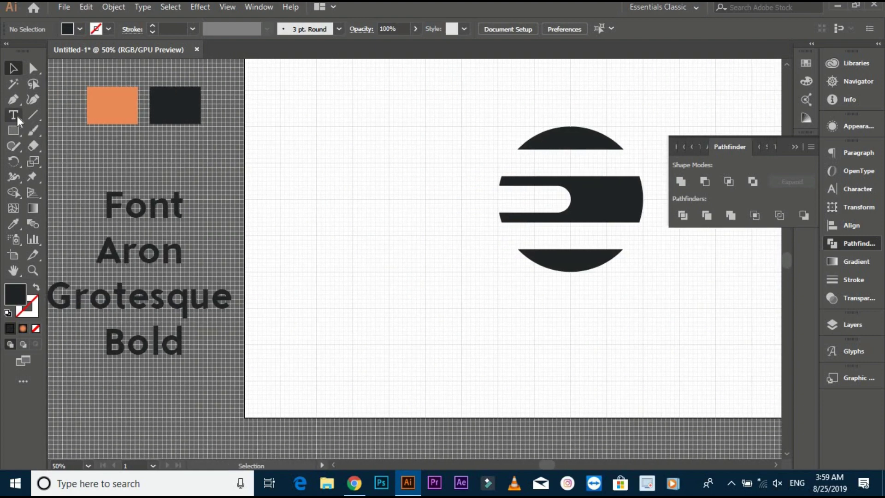
pyautogui.click(13, 115)
pyautogui.click(295, 250)
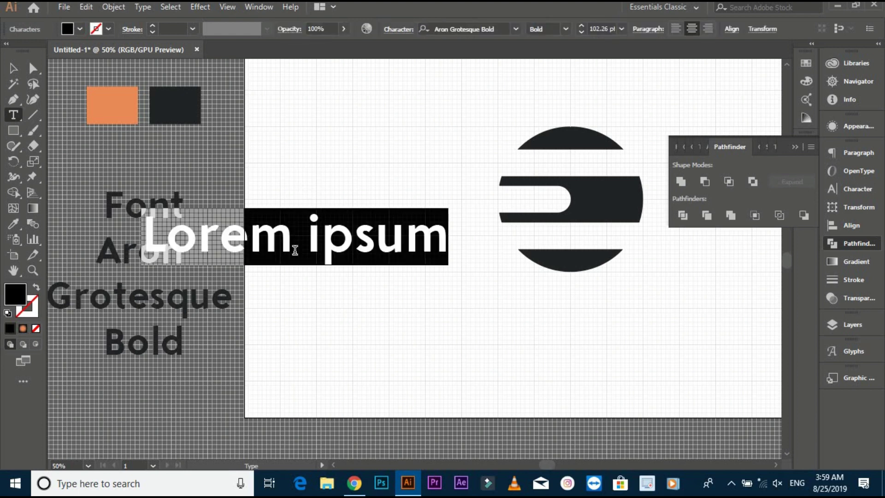
pyautogui.press('BackSpace')
pyautogui.write('S')
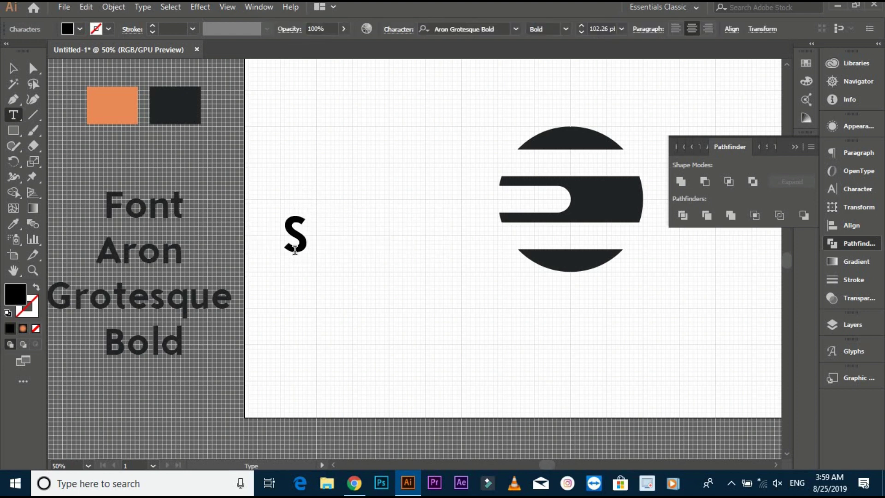
pyautogui.press('BackSpace')
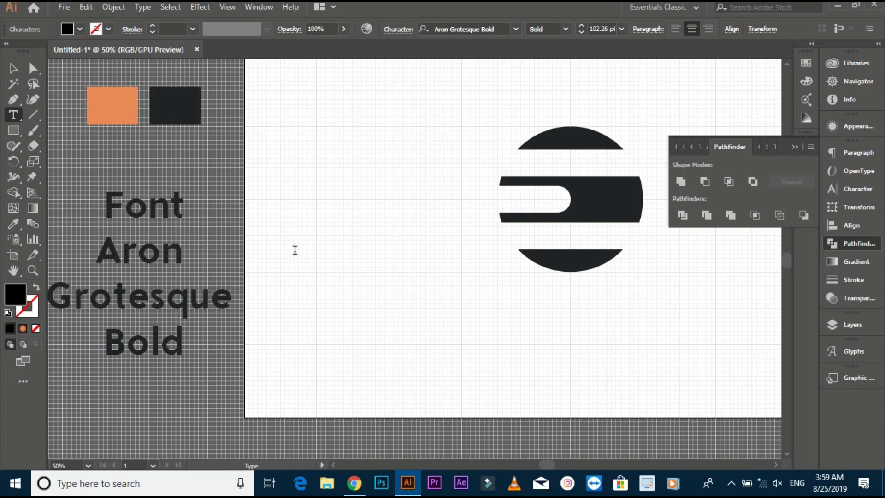
pyautogui.write('E')
pyautogui.press('BackSpace')
pyautogui.write('evoke')
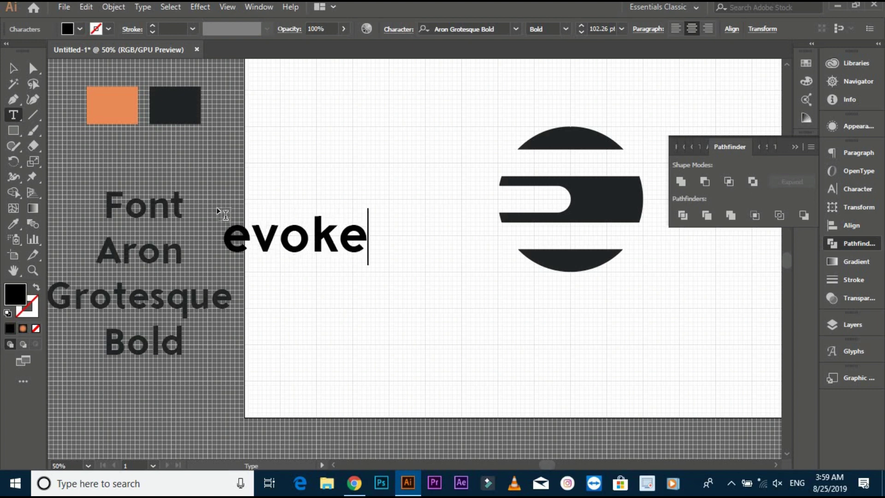
# Move the "evoke" text directly beneath the circular mark, centred on it.
pyautogui.click(11, 69)
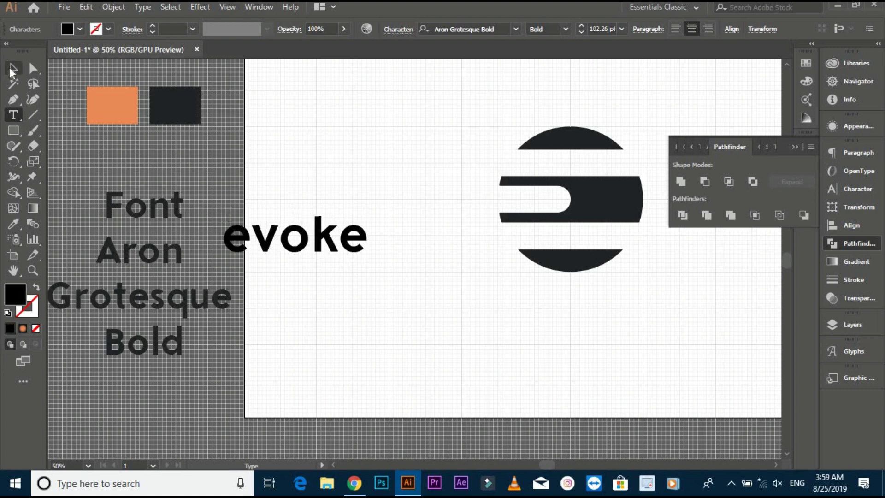
pyautogui.click(461, 29)
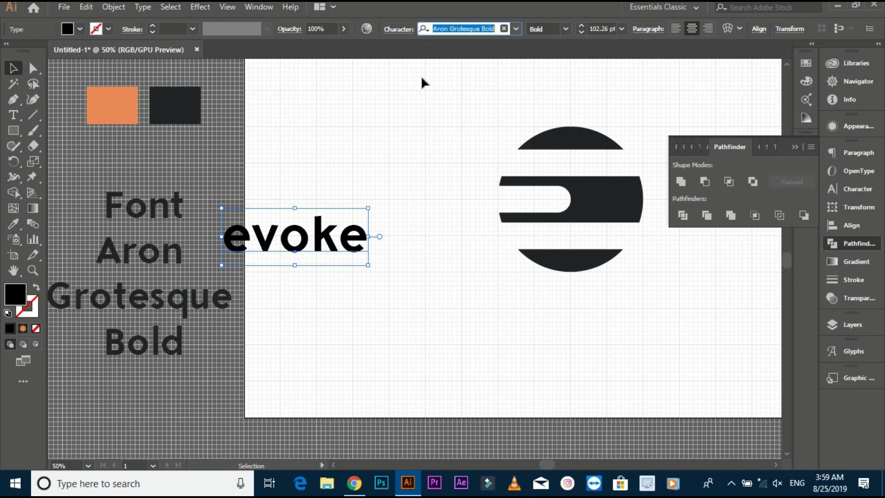
pyautogui.click(405, 138)
pyautogui.moveTo(312, 225); pyautogui.dragTo(555, 313)
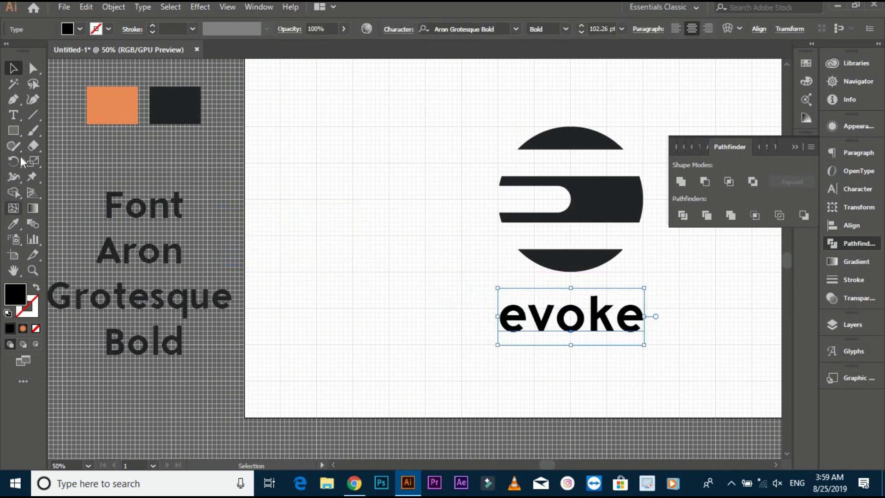
# Recolour the "evoke" text with the mark's dark colour using the Eyedropper, and deselect it.
pyautogui.click(13, 224)
pyautogui.click(606, 211)
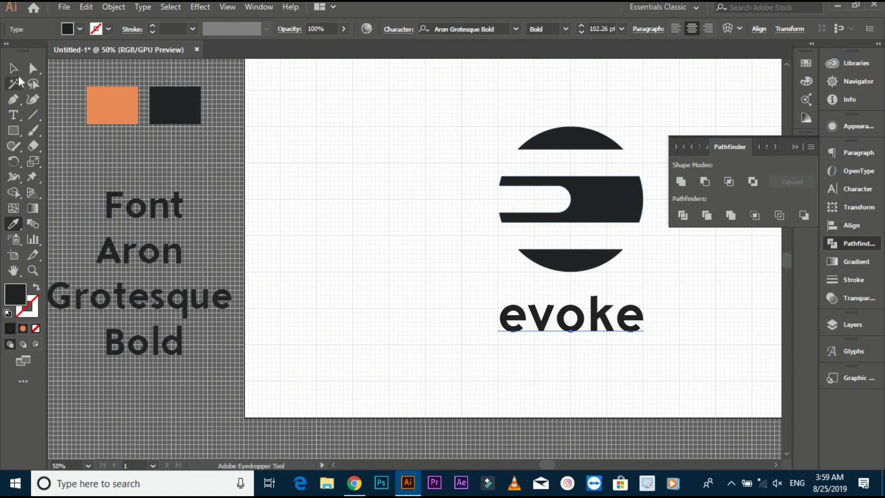
pyautogui.click(13, 68)
pyautogui.click(296, 223)
pyautogui.moveTo(256, 234); pyautogui.dragTo(233, 235)
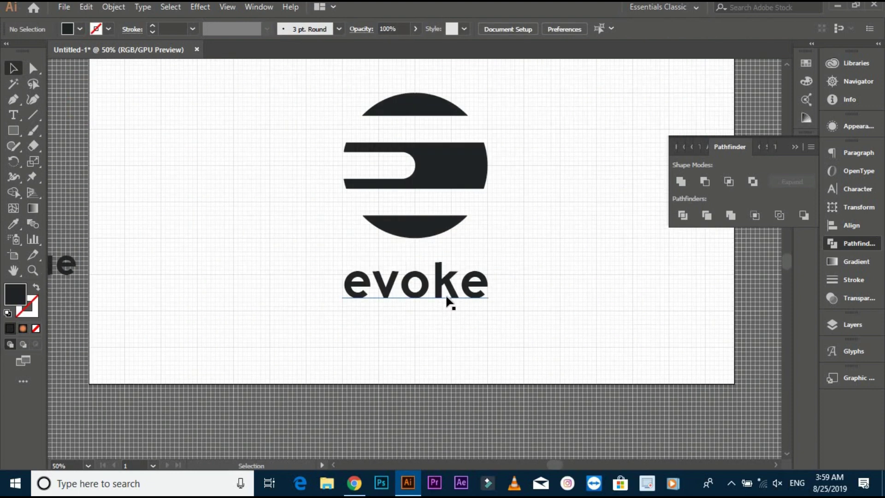
# Shift the "evoke" text straight down so the top of the k sits one large grid square below the mark.
pyautogui.scroll(1, 445, 294)
pyautogui.click(441, 282)
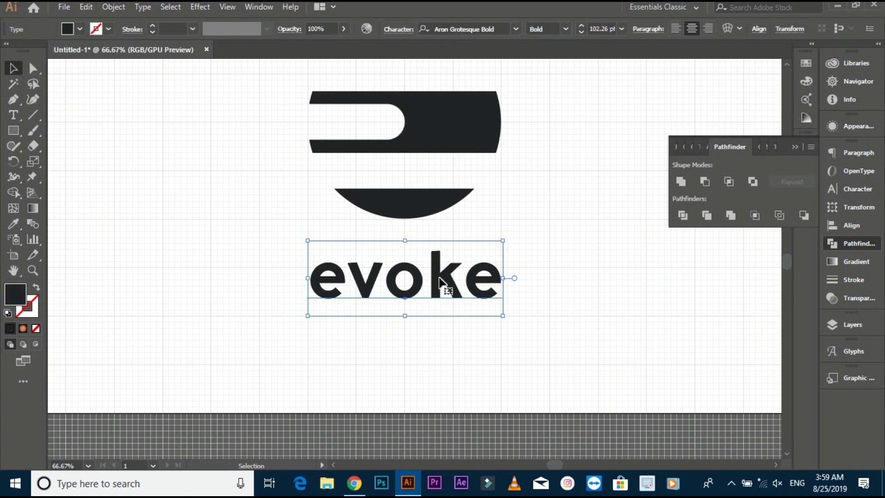
pyautogui.moveTo(438, 281); pyautogui.dragTo(437, 298)
pyautogui.click(278, 262)
pyautogui.scroll(1, 441, 295)
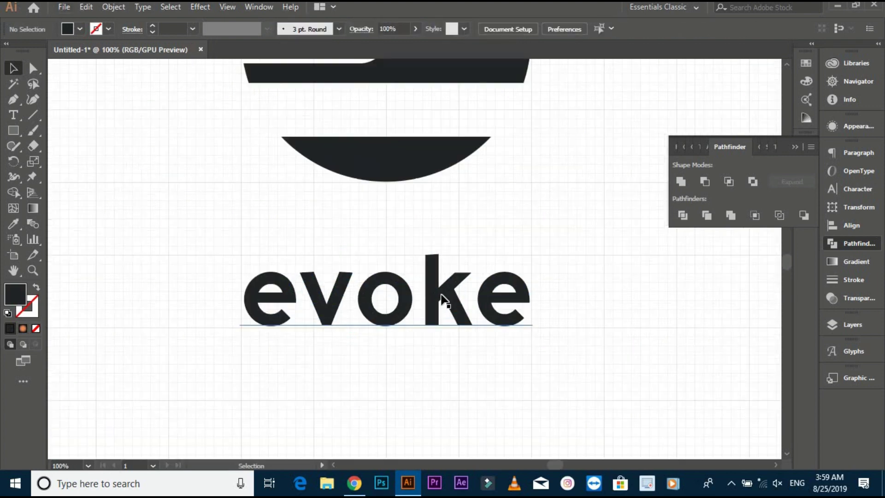
# Convert the "evoke" text to outlines.
pyautogui.click(441, 295)
pyautogui.scroll(2, 433, 297)
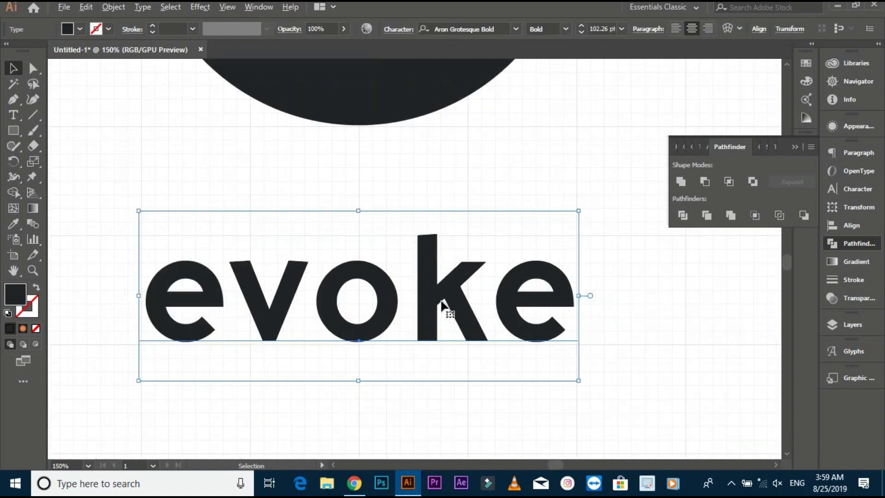
pyautogui.moveTo(426, 300); pyautogui.dragTo(427, 299)
pyautogui.rightClick(427, 296)
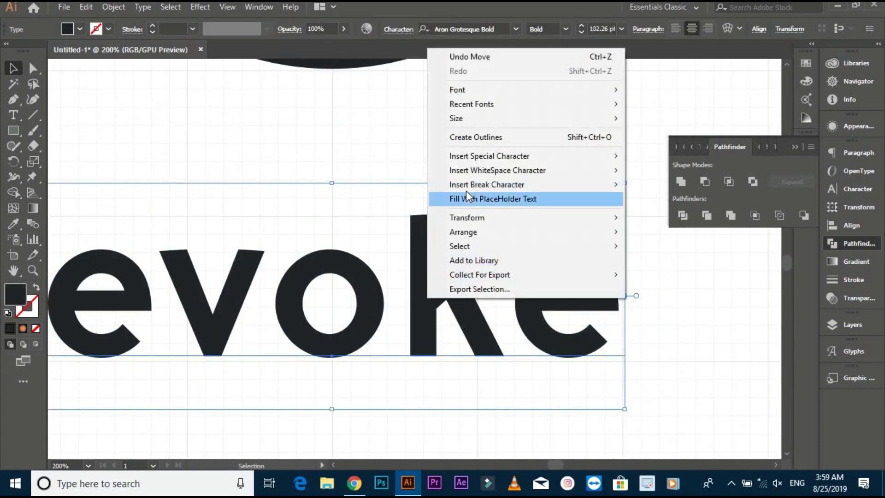
pyautogui.click(465, 138)
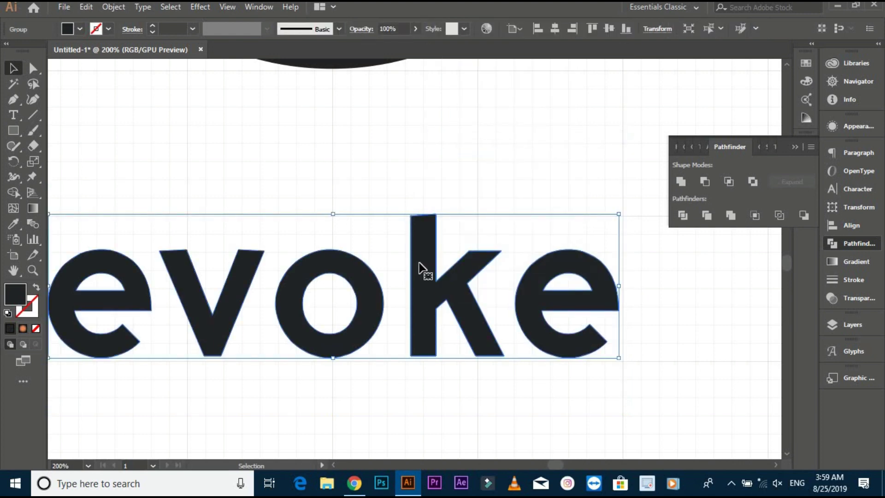
pyautogui.moveTo(420, 270); pyautogui.dragTo(421, 271)
# Widen the outlined "evoke" wordmark slightly on both sides so its edges meet the large grid lines bounding the circular mark.
pyautogui.click(369, 173)
pyautogui.scroll(1, 547, 336)
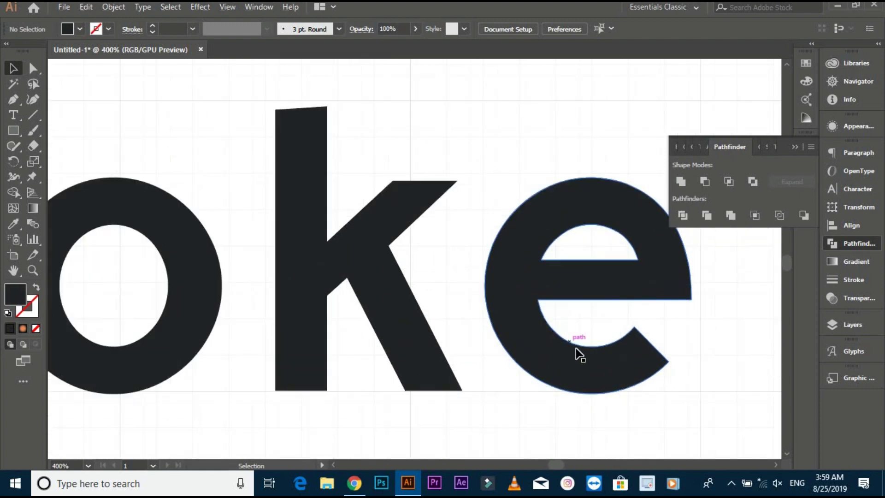
pyautogui.click(572, 353)
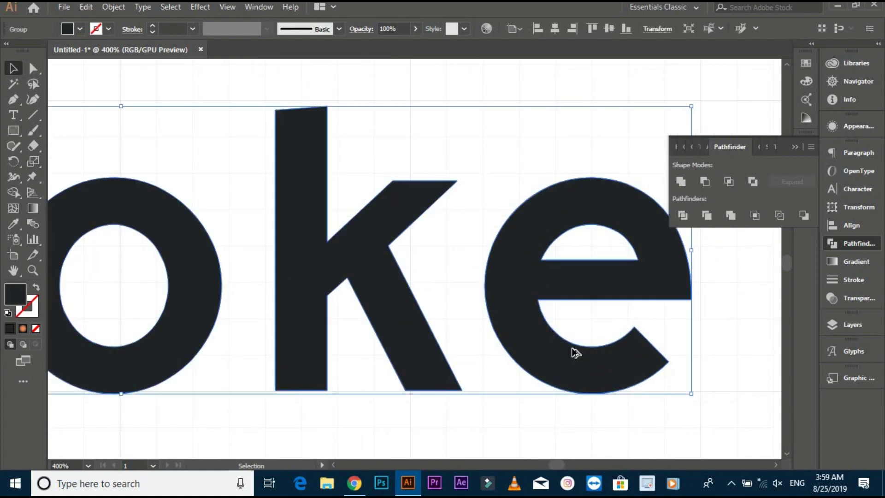
pyautogui.scroll(-1, 517, 337)
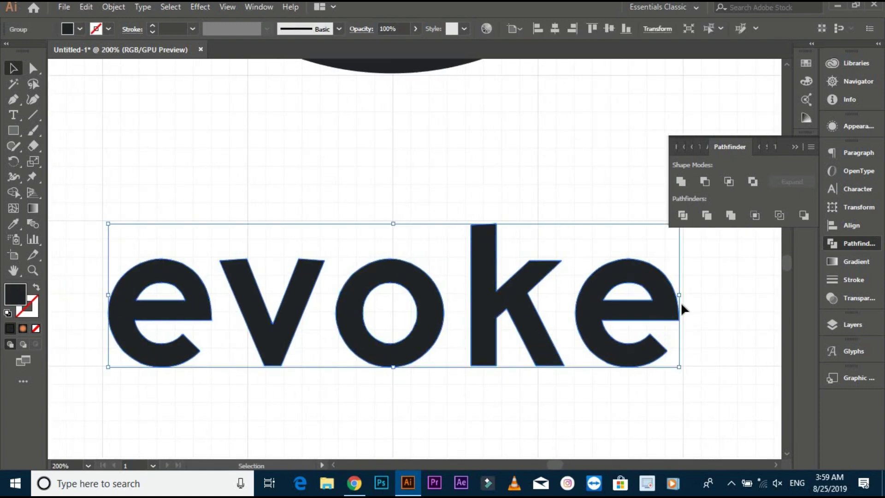
pyautogui.moveTo(679, 294); pyautogui.dragTo(684, 293)
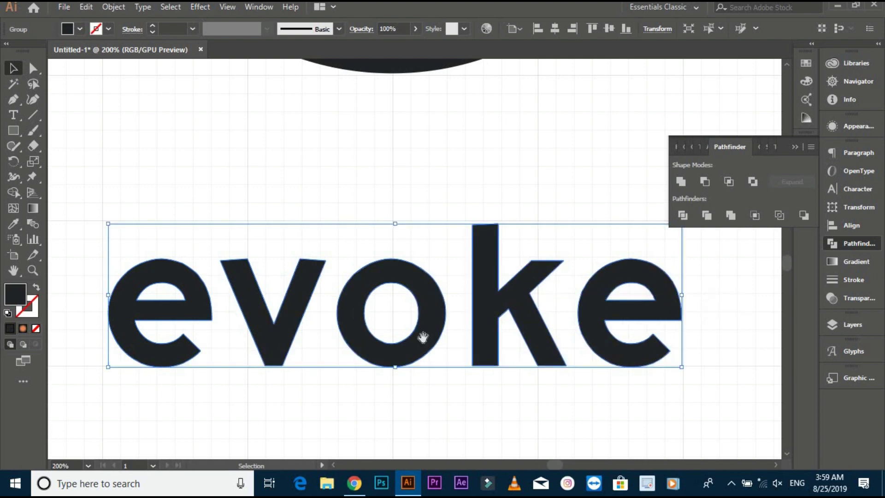
pyautogui.hscroll(-1, 342, 347)
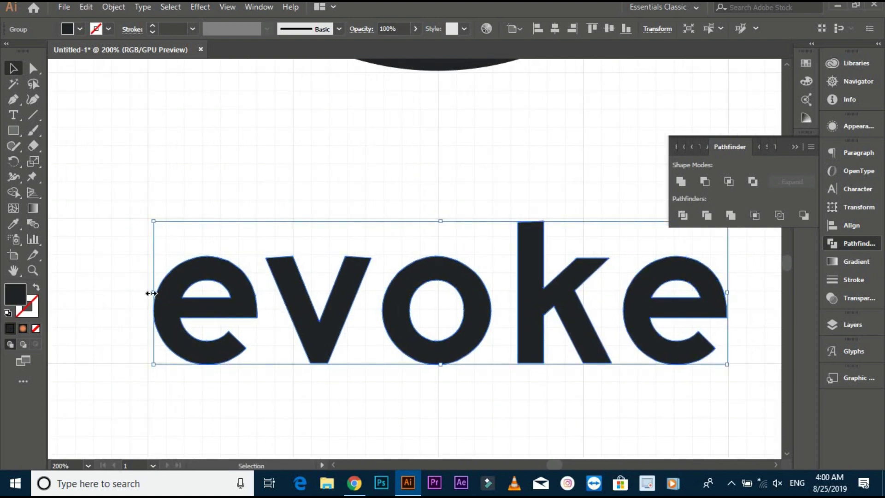
pyautogui.moveTo(151, 294); pyautogui.dragTo(148, 291)
pyautogui.click(104, 281)
pyautogui.scroll(-1, 129, 283)
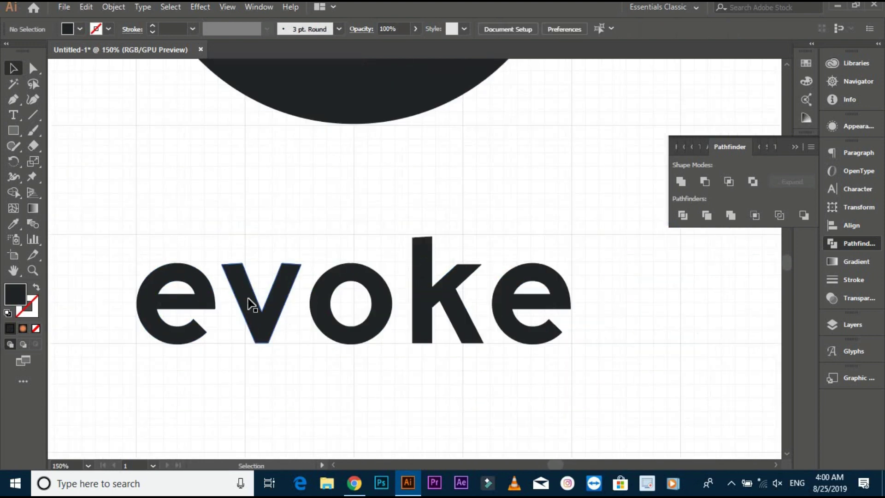
pyautogui.scroll(-1, 251, 304)
pyautogui.scroll(2, 298, 359)
pyautogui.scroll(-1, 334, 307)
pyautogui.moveTo(338, 309); pyautogui.dragTo(347, 314)
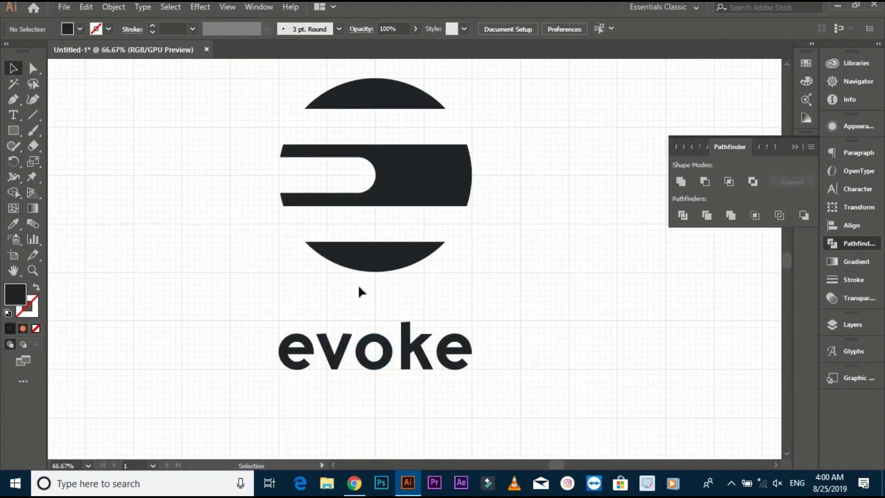
pyautogui.scroll(-1, 361, 277)
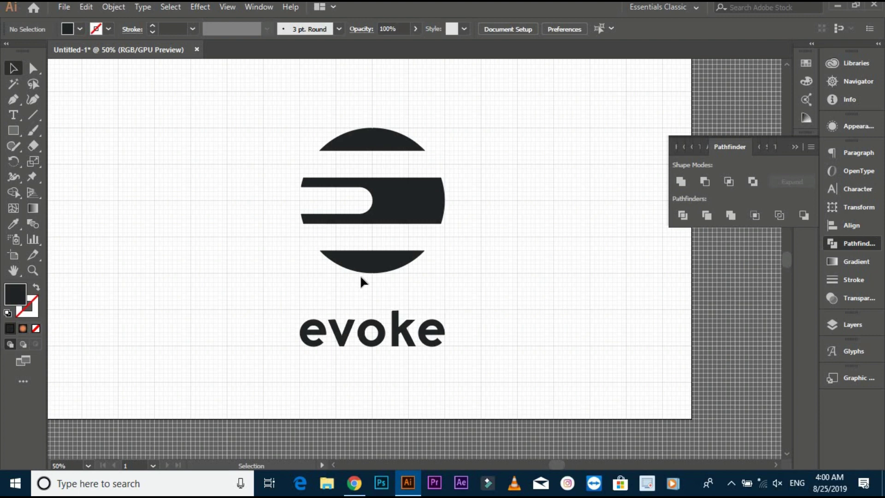
# Group the circular mark and the "evoke" wordmark together.
pyautogui.moveTo(243, 131); pyautogui.dragTo(518, 363)
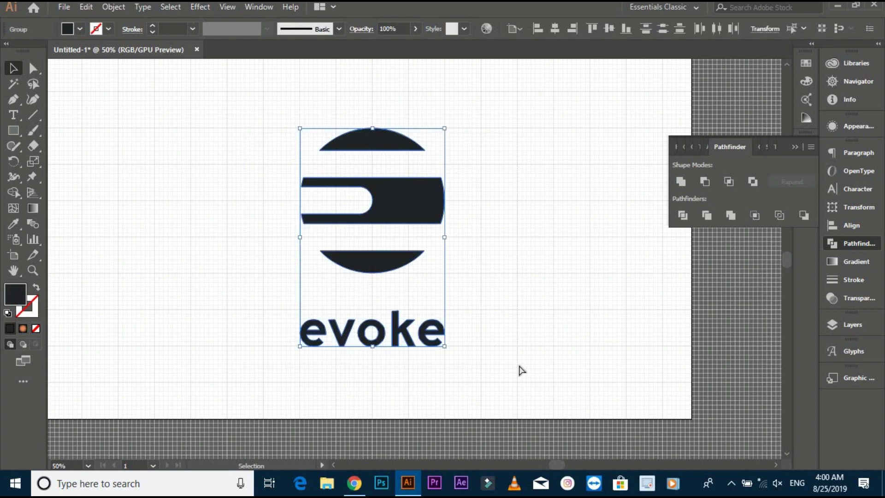
pyautogui.rightClick(393, 226)
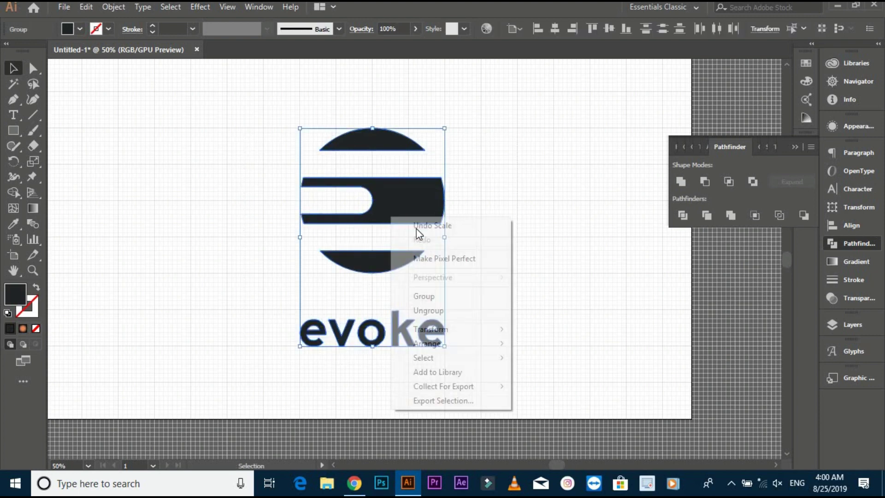
pyautogui.click(427, 298)
# Deselect the logo and hide the document grid.
pyautogui.moveTo(342, 230); pyautogui.dragTo(375, 219)
pyautogui.rightClick(333, 183)
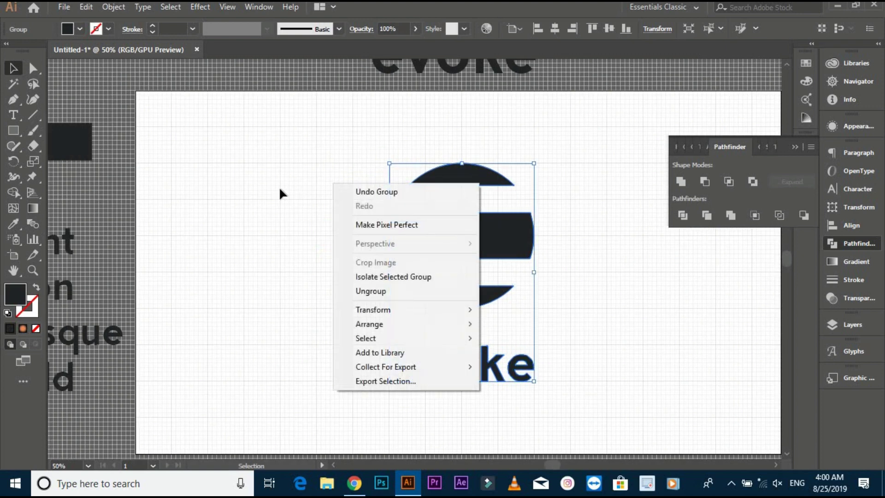
pyautogui.rightClick(281, 189)
pyautogui.click(317, 278)
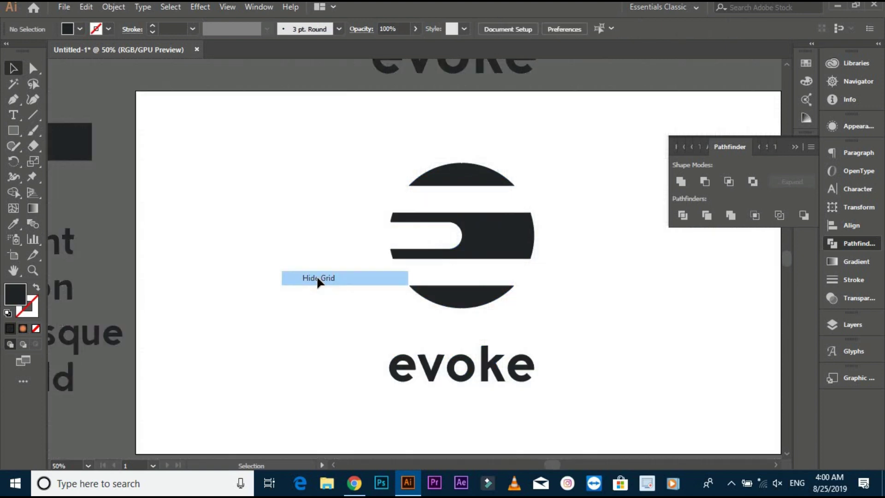
# Move the grouped logo horizontally off the artboard, just beyond its right edge.
pyautogui.moveTo(316, 313); pyautogui.dragTo(306, 273)
pyautogui.click(415, 202)
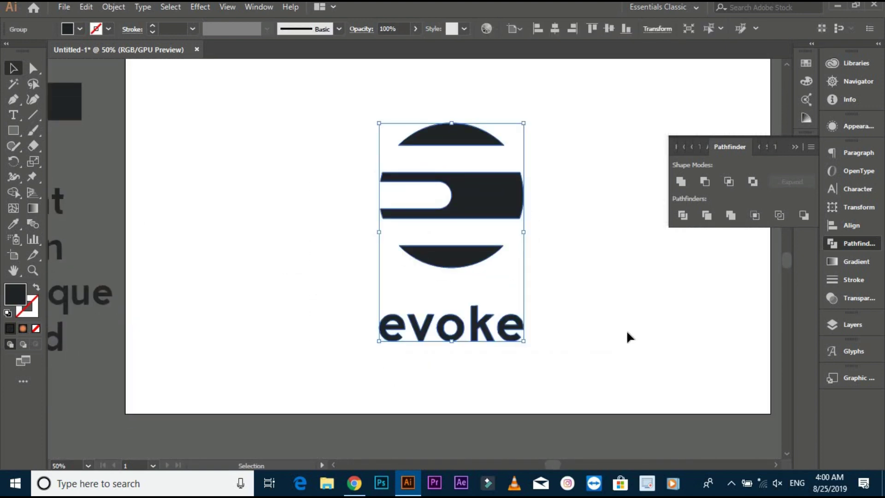
pyautogui.click(626, 332)
pyautogui.hotkey('ctrl', '-')
pyautogui.moveTo(613, 339); pyautogui.dragTo(545, 326)
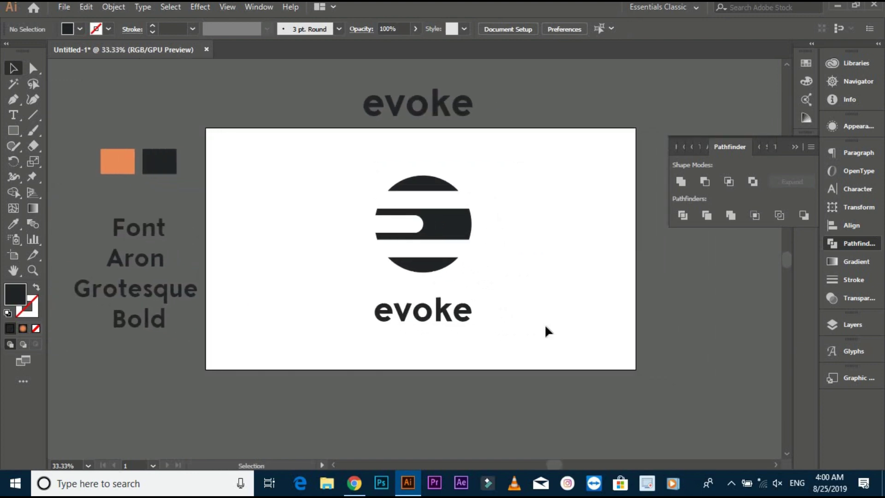
pyautogui.moveTo(440, 229); pyautogui.dragTo(718, 229)
# Draw a dark rectangle that covers the whole artboard as a background.
pyautogui.click(14, 131)
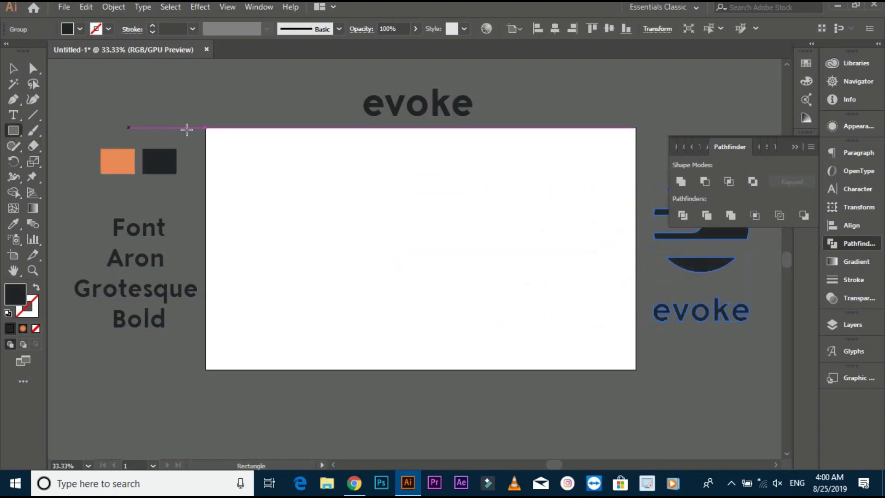
pyautogui.moveTo(206, 129); pyautogui.dragTo(636, 368)
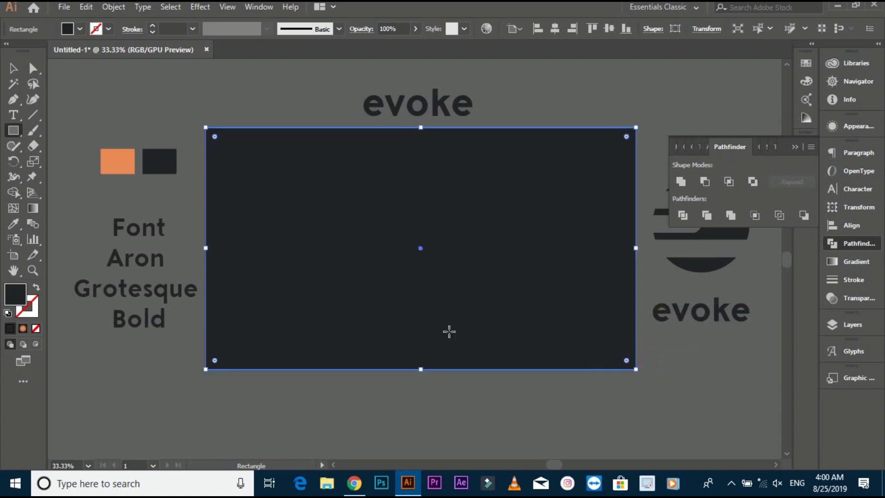
pyautogui.click(13, 70)
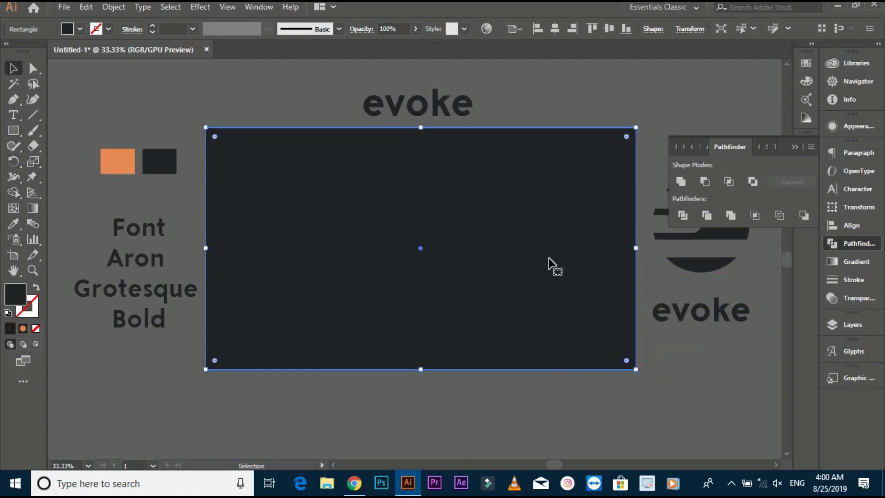
# Collapse the Pathfinder panel and recolour the grouped logo with the orange swatch using the Eyedropper.
pyautogui.click(713, 270)
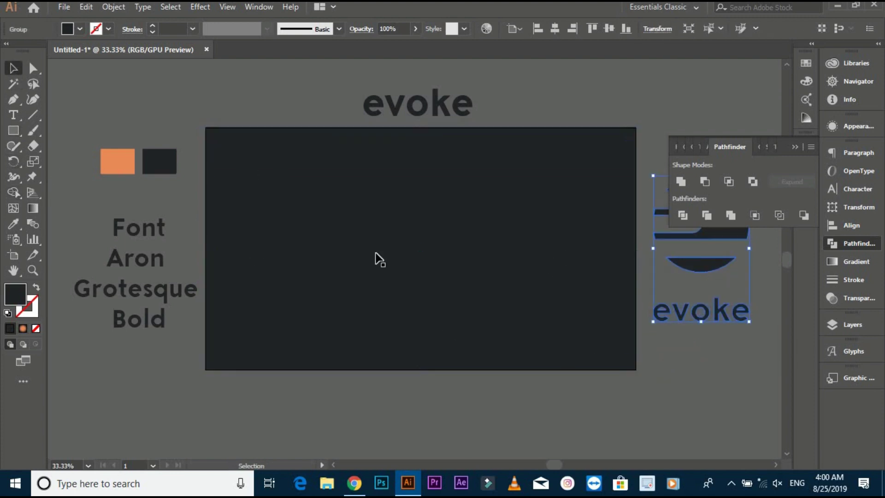
pyautogui.click(793, 148)
pyautogui.press('i')
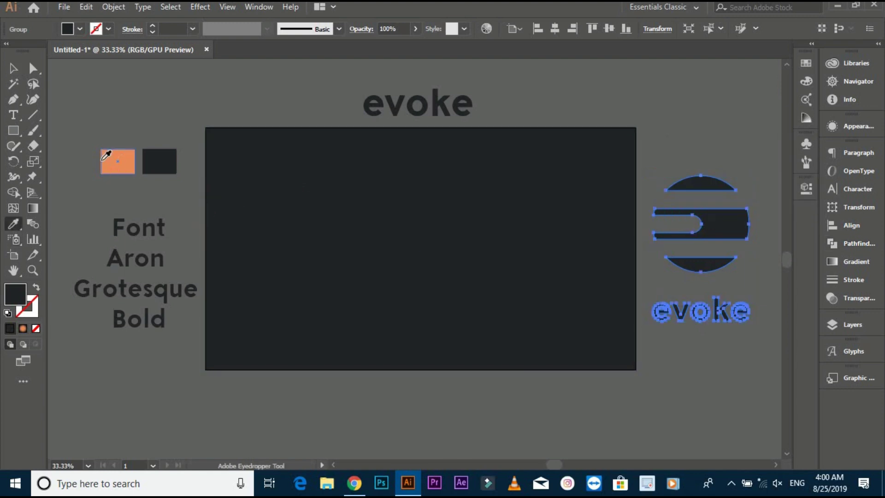
pyautogui.click(113, 165)
pyautogui.press('v')
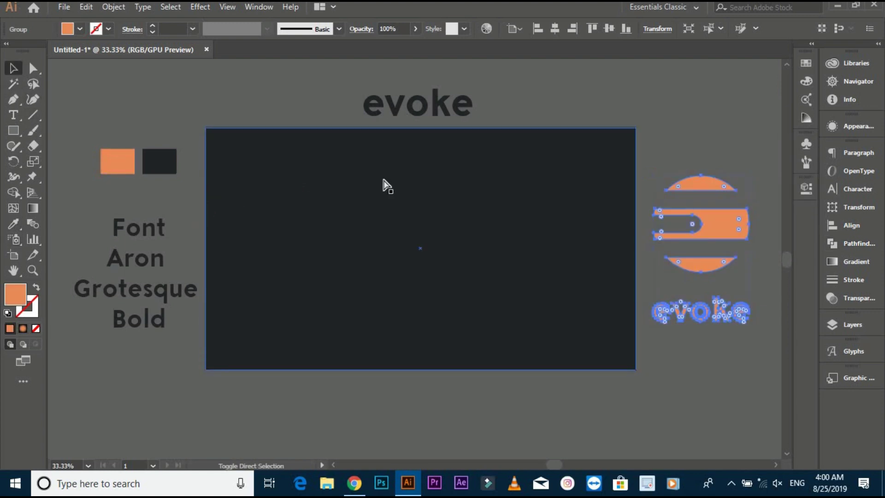
# Move the orange logo onto the dark background rectangle, centre it horizontally on the rectangle, and deselect everything.
pyautogui.moveTo(719, 222); pyautogui.dragTo(435, 223)
pyautogui.click(705, 192)
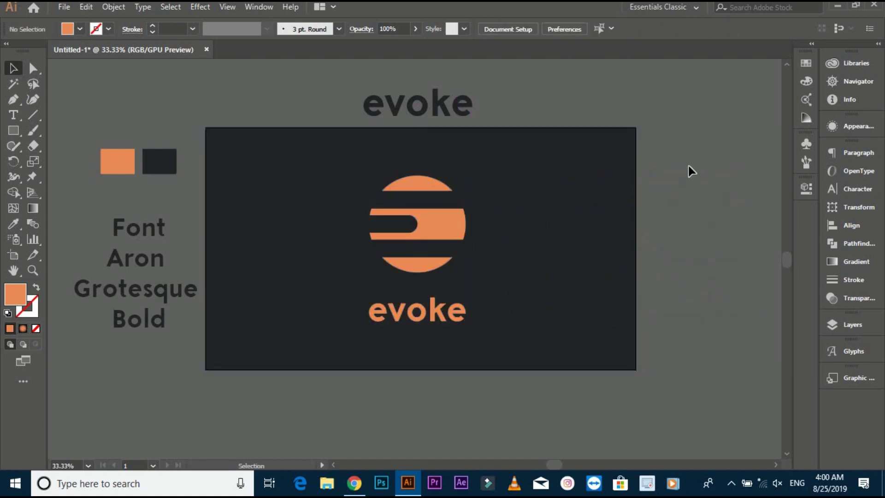
pyautogui.click(330, 247)
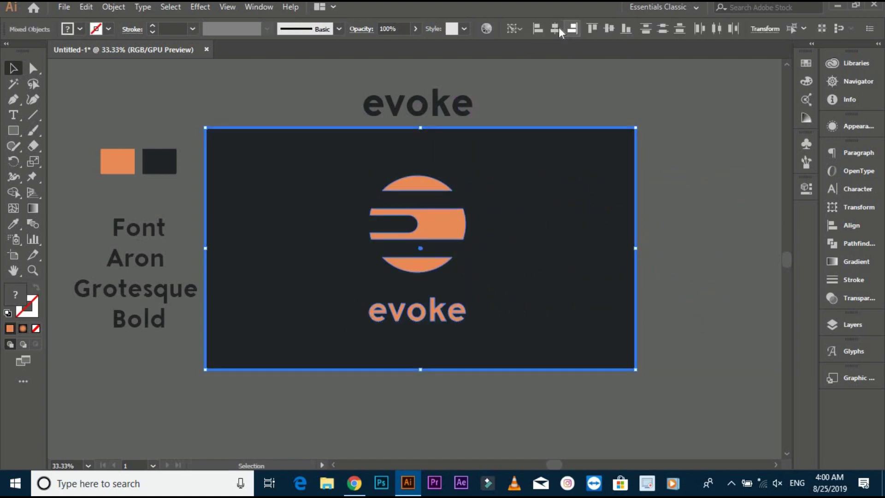
pyautogui.click(557, 28)
pyautogui.click(569, 85)
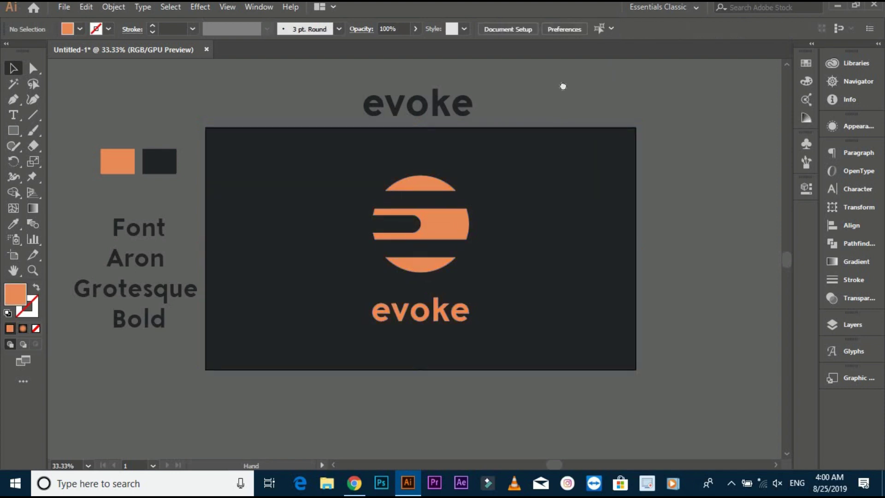
pyautogui.moveTo(563, 86); pyautogui.dragTo(566, 95)
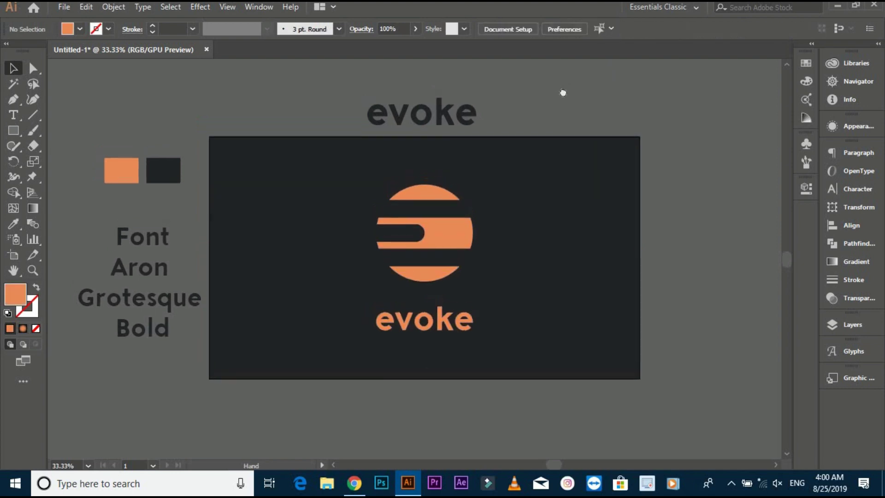
# Round the two right corners of the mark's middle bar to a radius of about 45 px with Direct Selection, and deselect it.
pyautogui.press('a')
pyautogui.scroll(1, 452, 218)
pyautogui.click(455, 225)
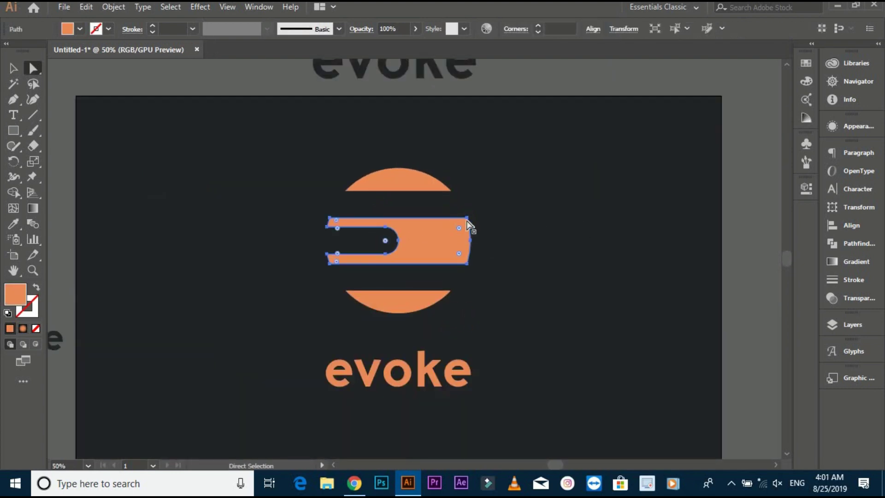
pyautogui.click(467, 218)
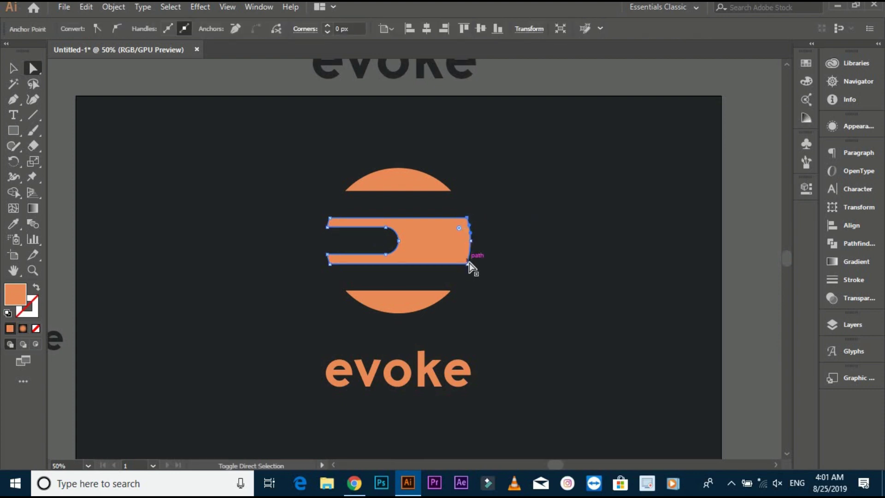
pyautogui.moveTo(468, 268); pyautogui.dragTo(430, 251)
pyautogui.click(735, 227)
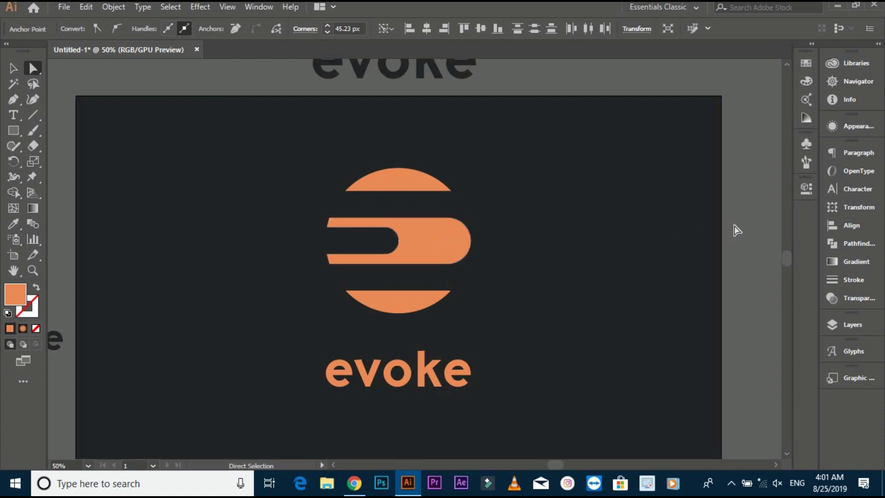
pyautogui.click(15, 69)
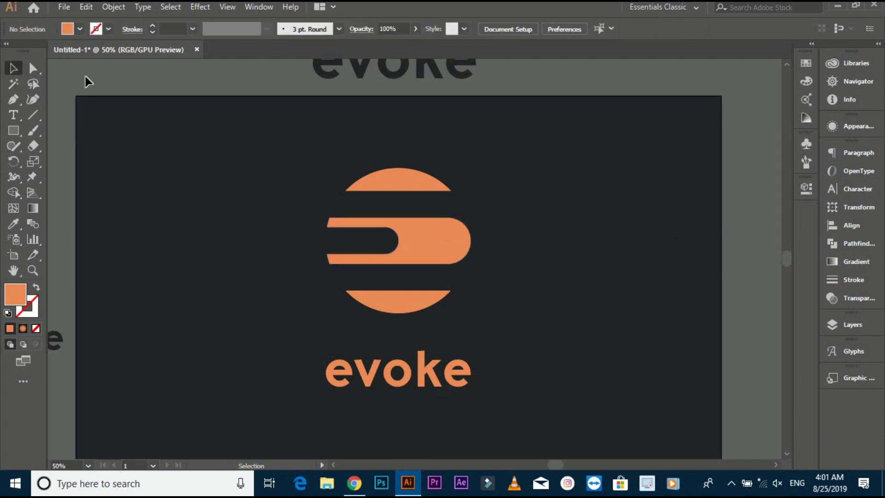
pyautogui.scroll(-1, 94, 83)
pyautogui.moveTo(110, 131); pyautogui.dragTo(229, 163)
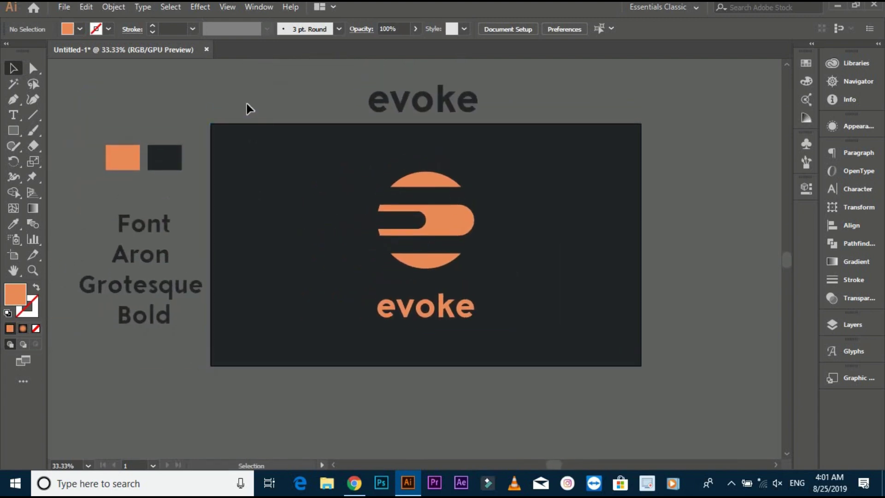